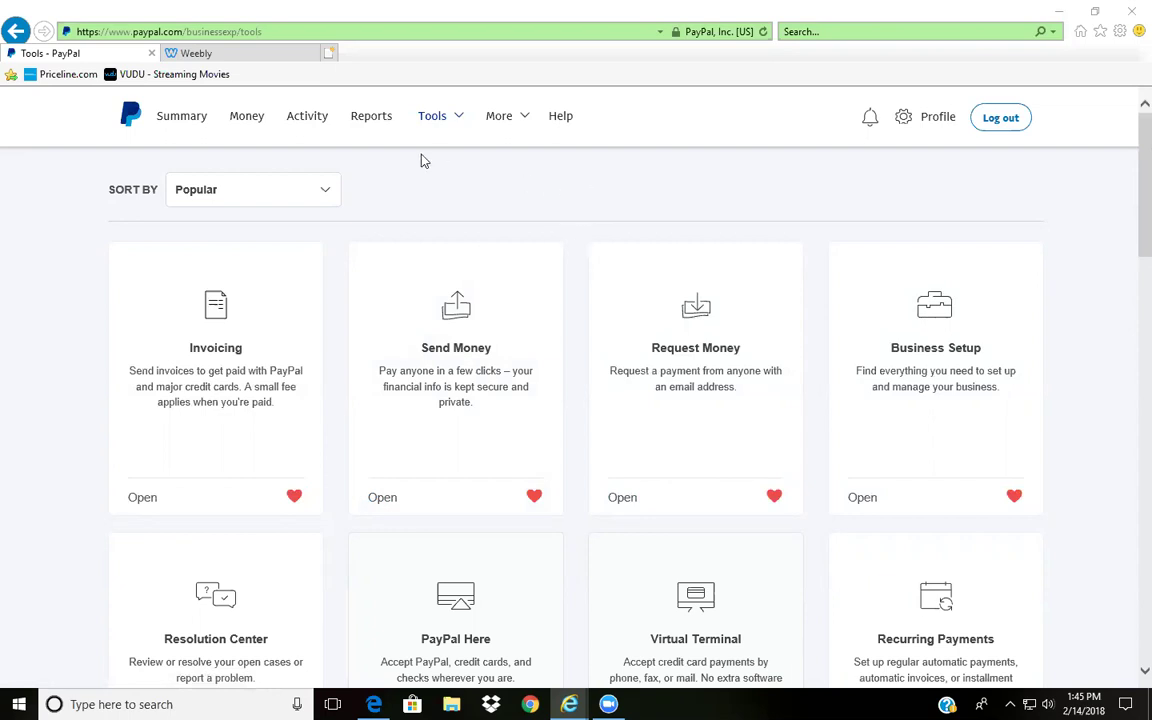
# Step: From the PayPal Tools page, open PayPal buttons to see Buy Now, Add to Cart, Donate and other types
pyautogui.moveTo(427, 147)
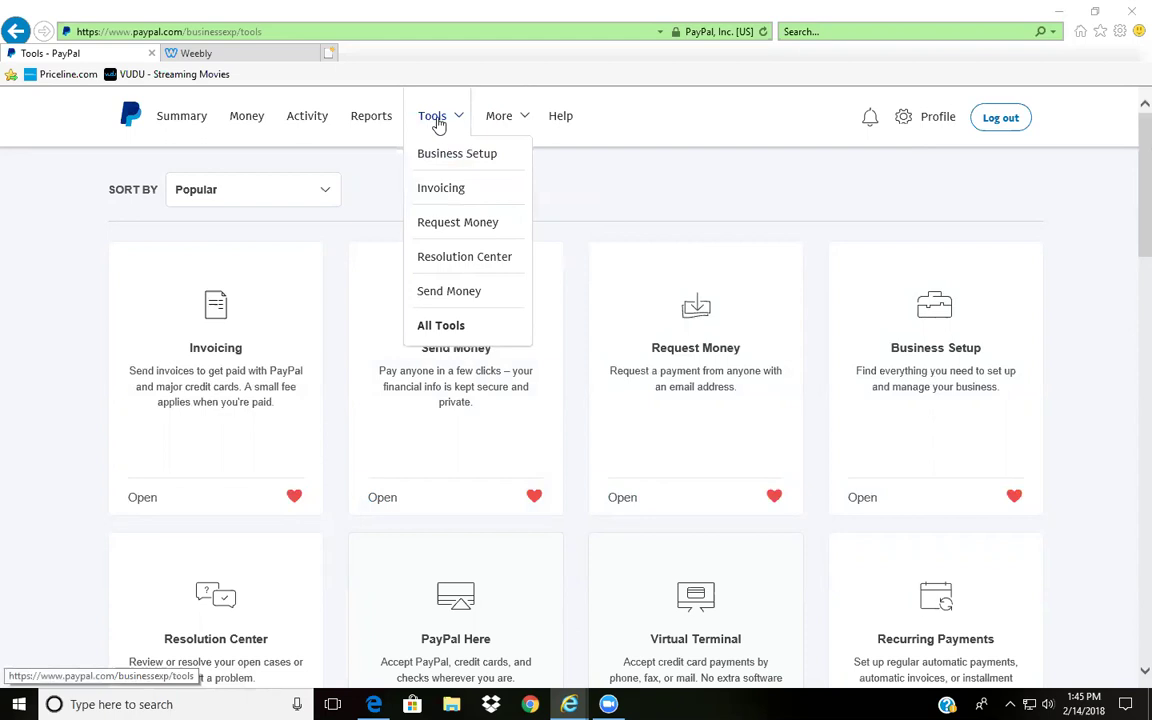
pyautogui.scroll(-3, 566, 278)
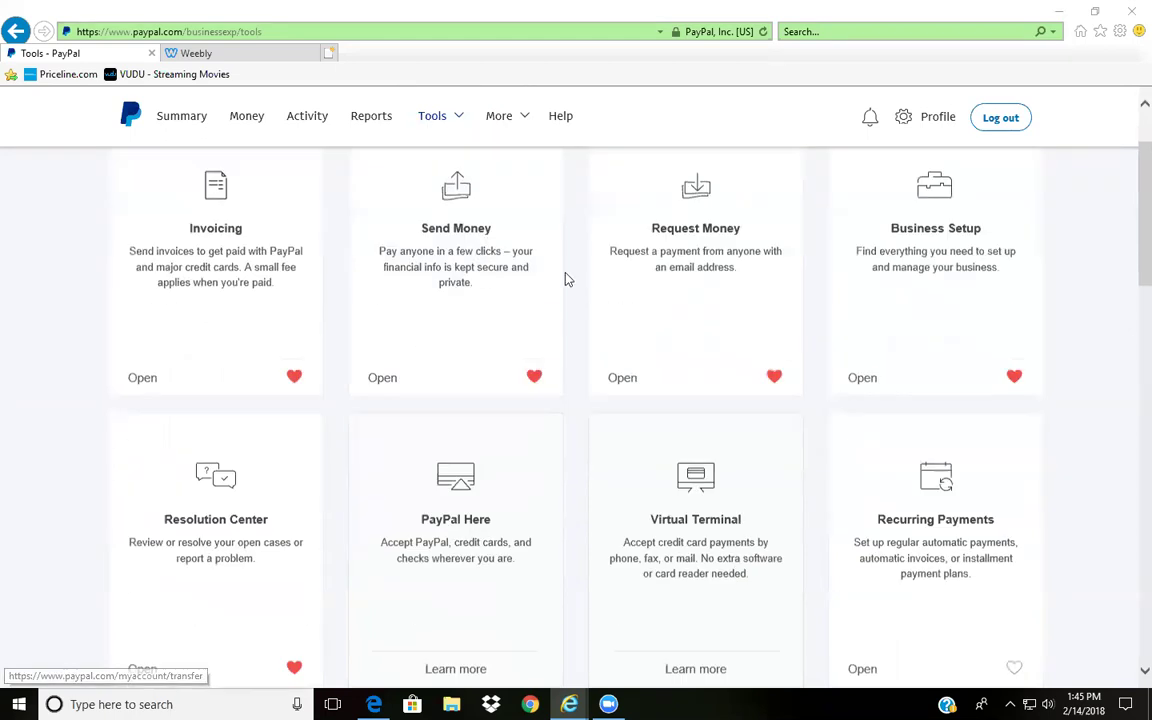
pyautogui.scroll(-4, 570, 279)
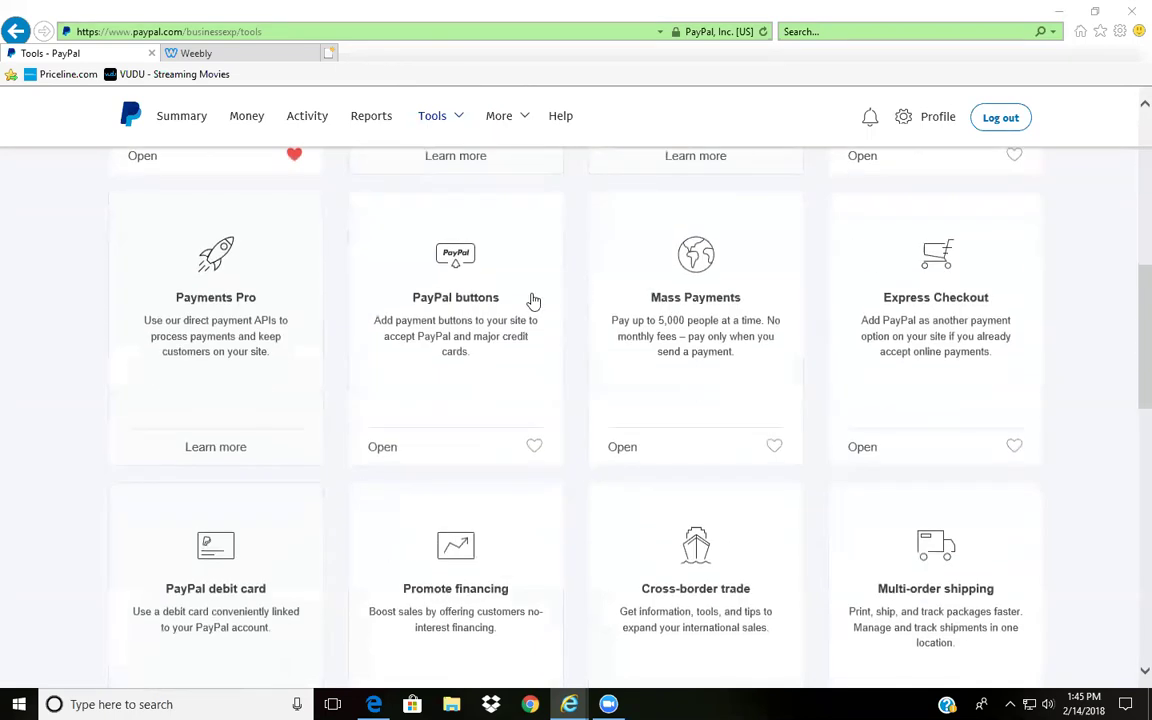
pyautogui.click(459, 313)
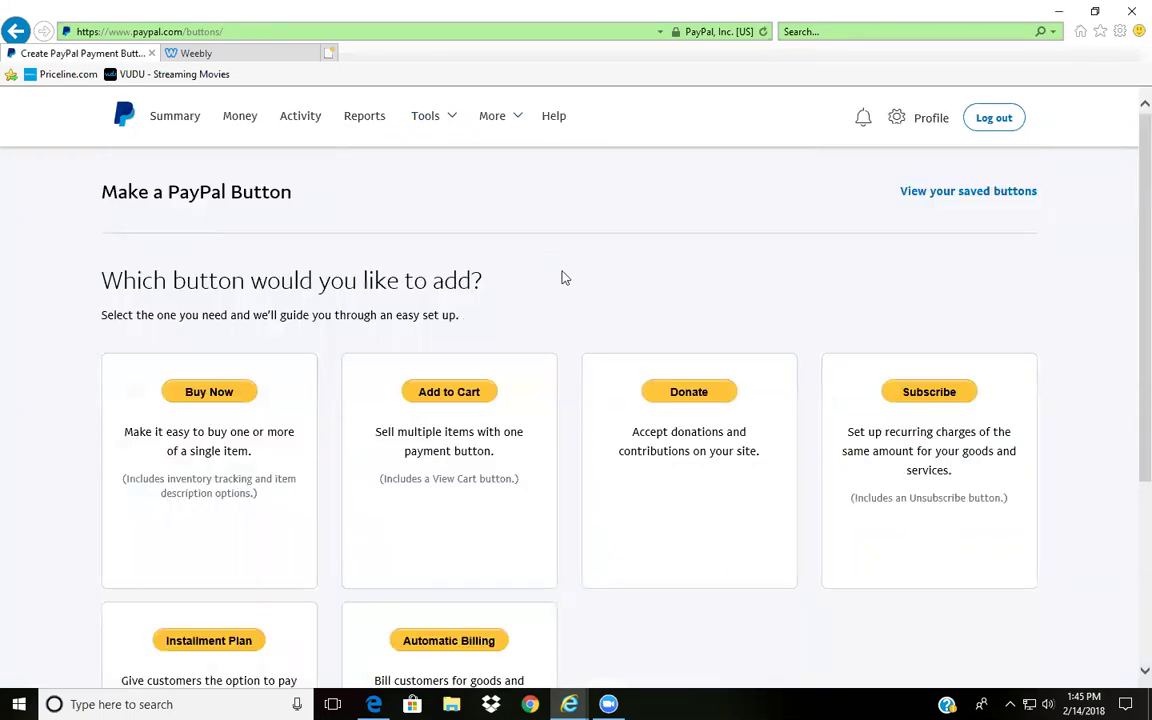
pyautogui.scroll(-1, 590, 281)
pyautogui.scroll(1, 540, 285)
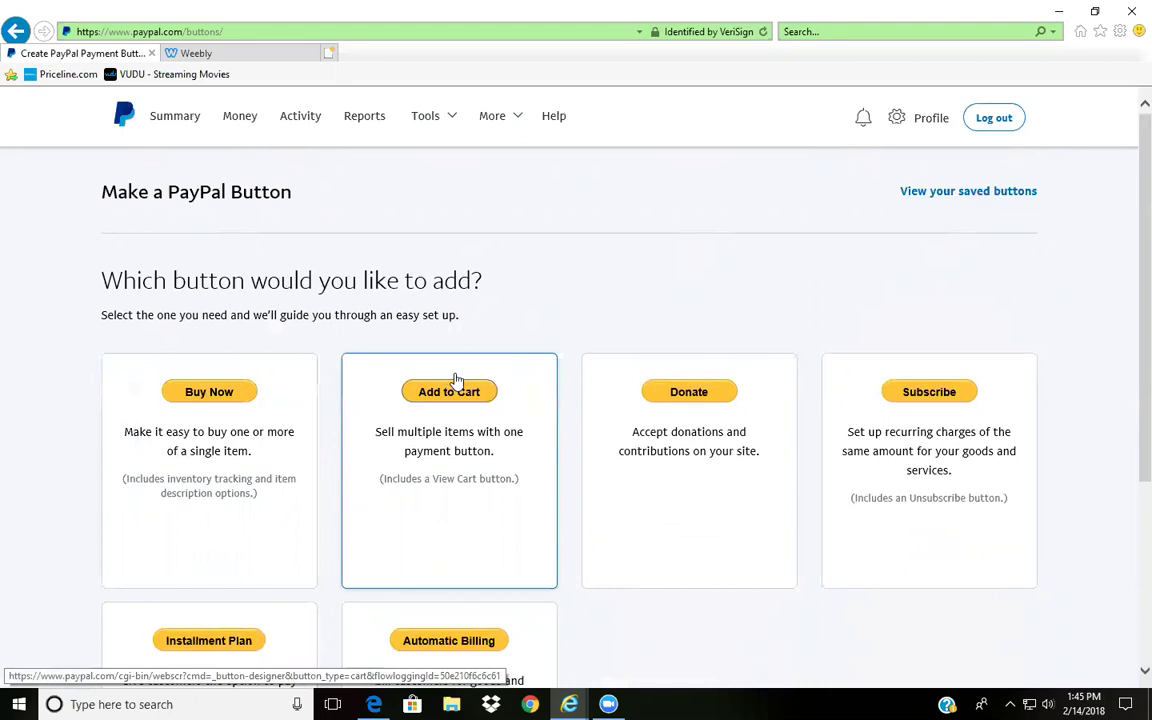
pyautogui.scroll(-1, 186, 350)
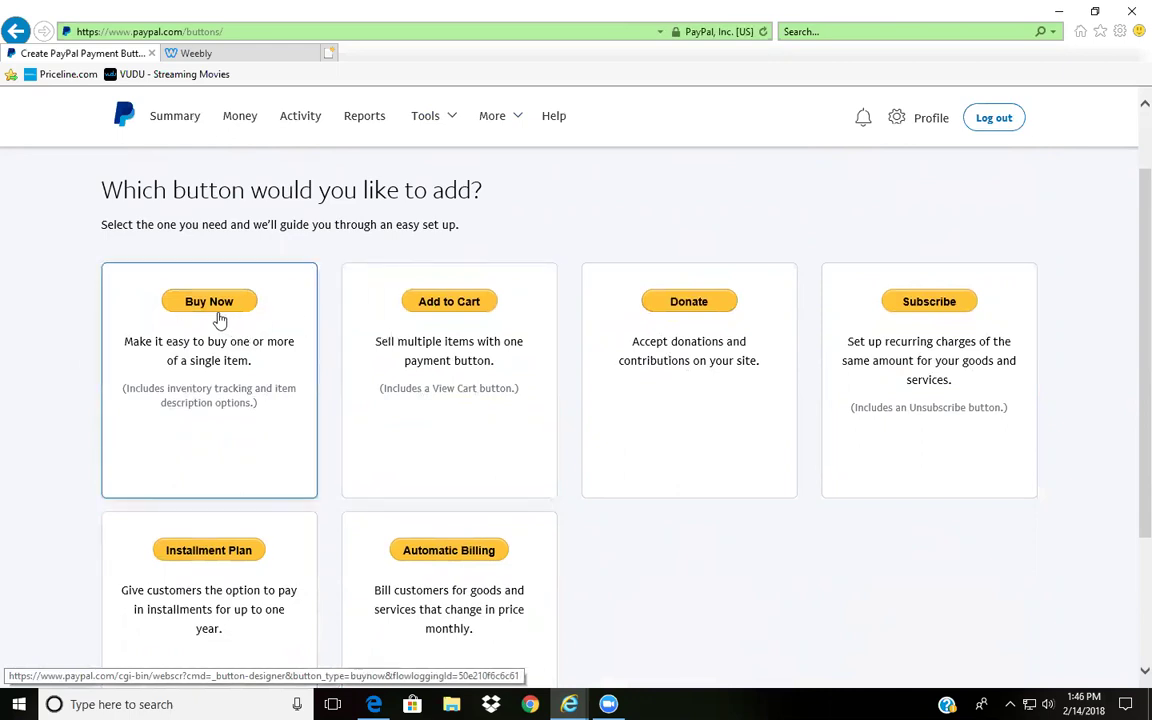
# Step: Start a Buy Now button with item name 'My button' and price 1 USD
pyautogui.click(220, 318)
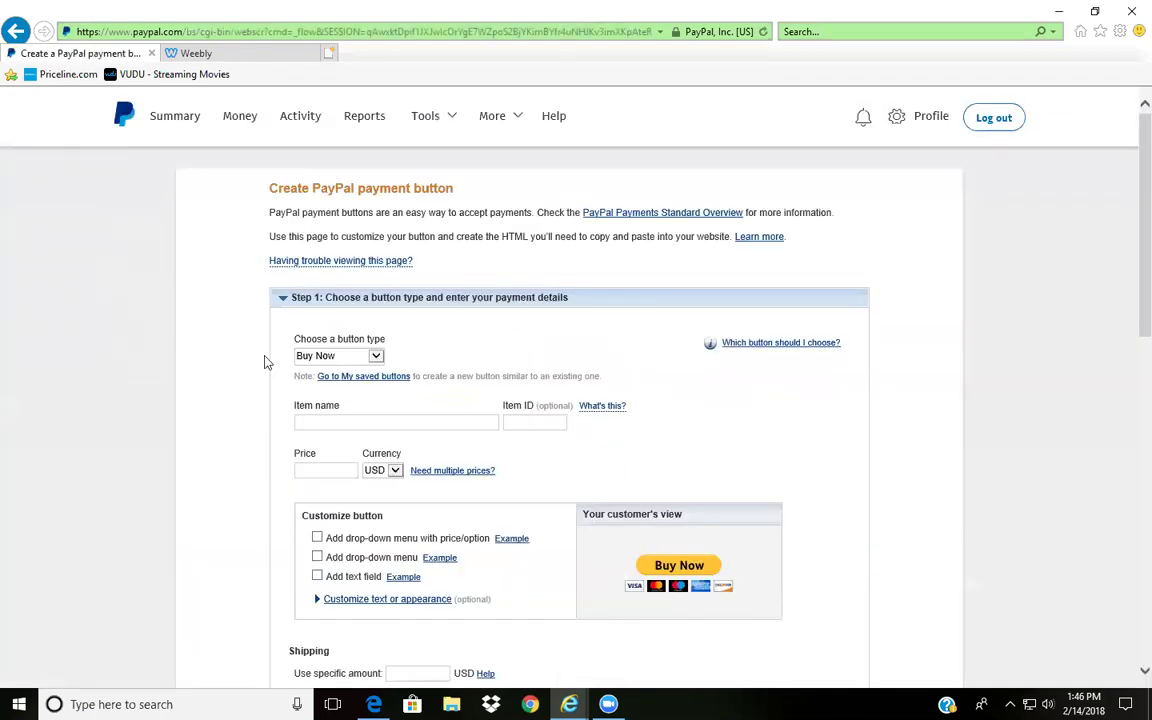
pyautogui.scroll(-2, 300, 330)
pyautogui.scroll(1, 386, 239)
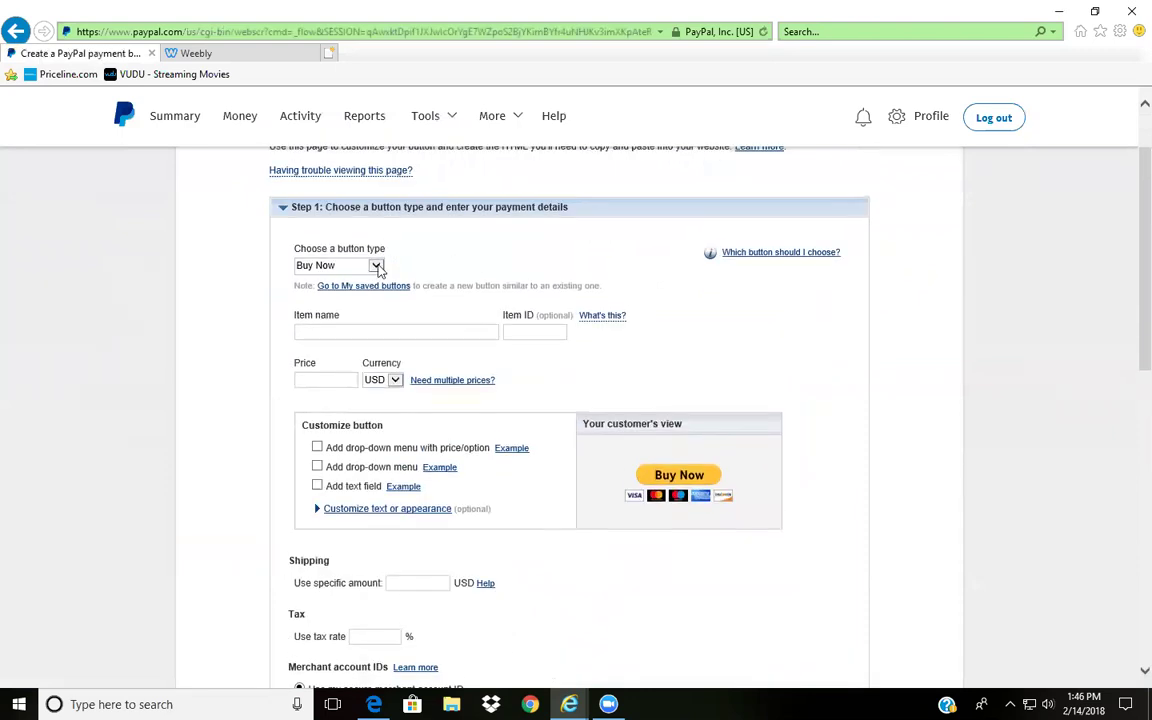
pyautogui.click(376, 266)
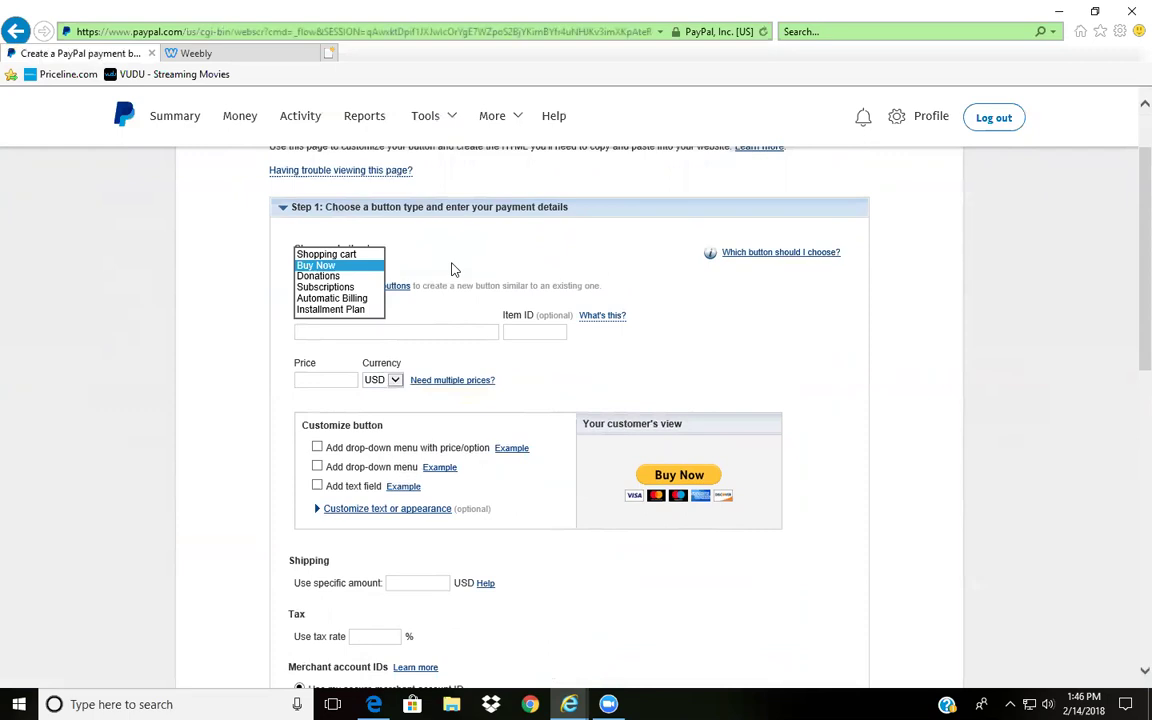
pyautogui.click(393, 327)
pyautogui.click(390, 331)
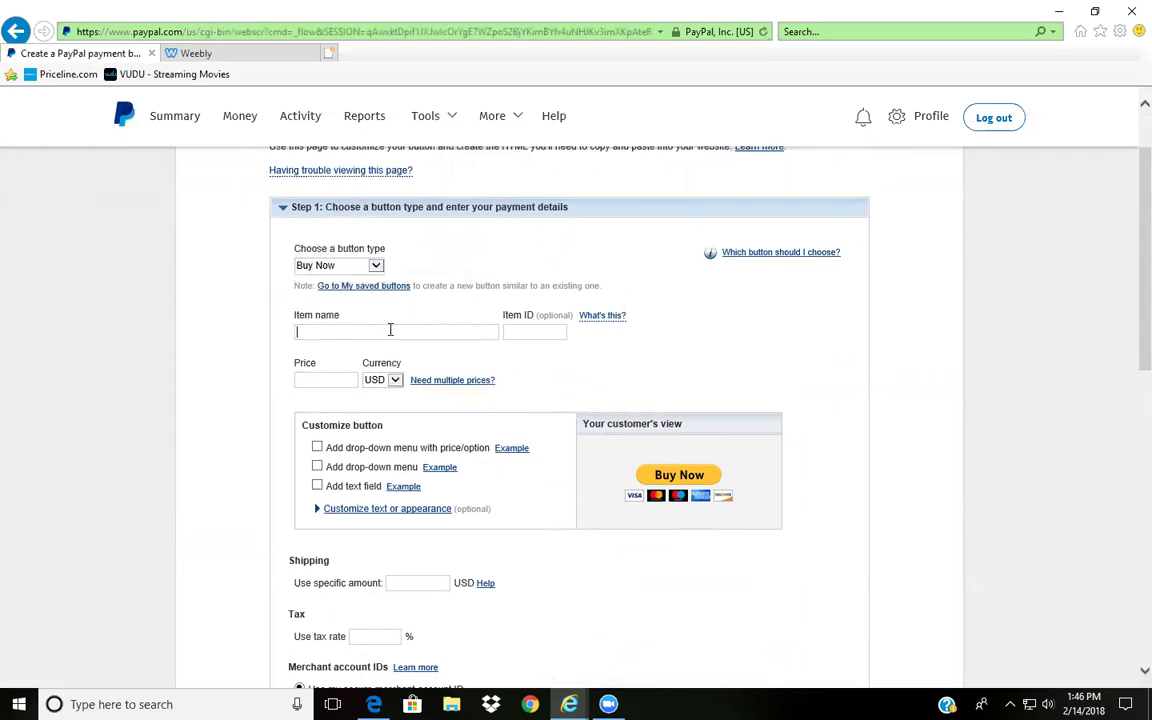
pyautogui.write('My button')
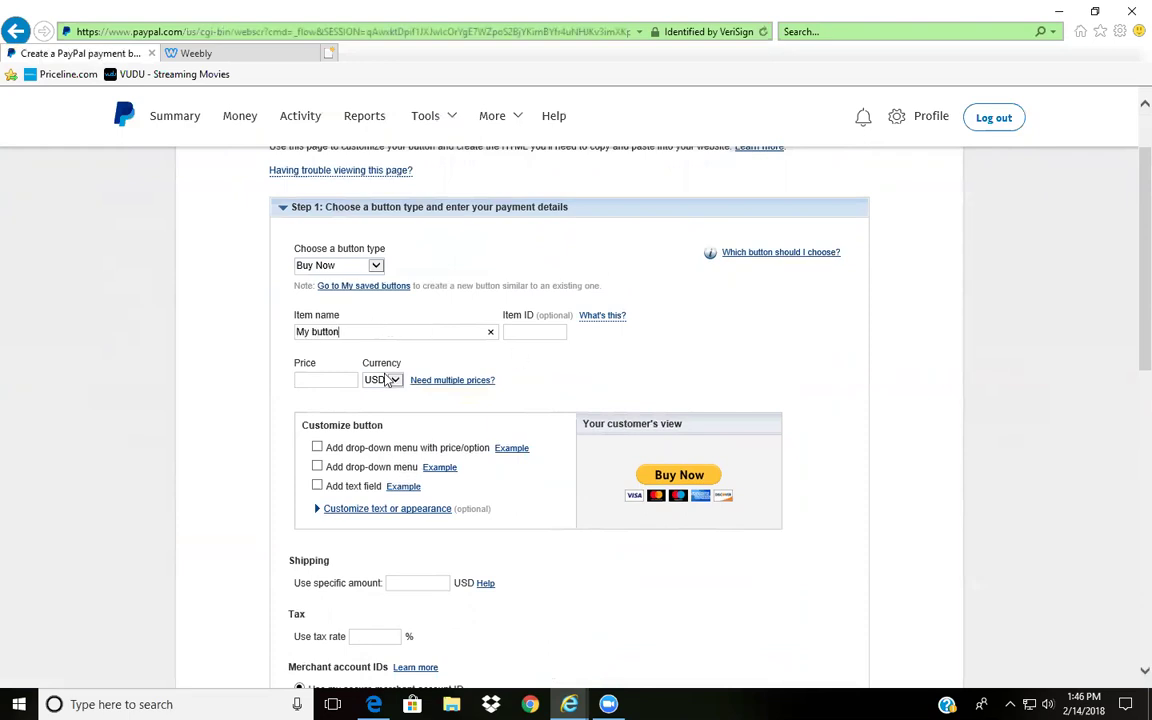
pyautogui.click(329, 378)
pyautogui.write('1')
# Step: View the price dropdown example and its price options, then close the popup
pyautogui.scroll(-1, 548, 413)
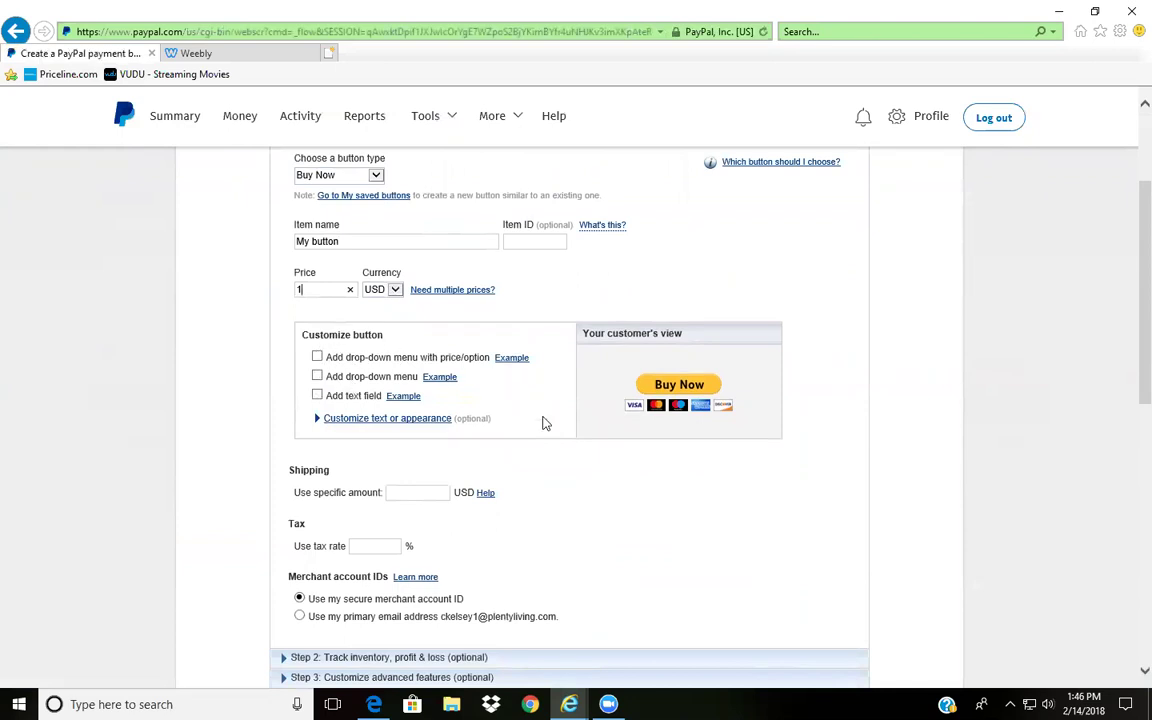
pyautogui.click(512, 358)
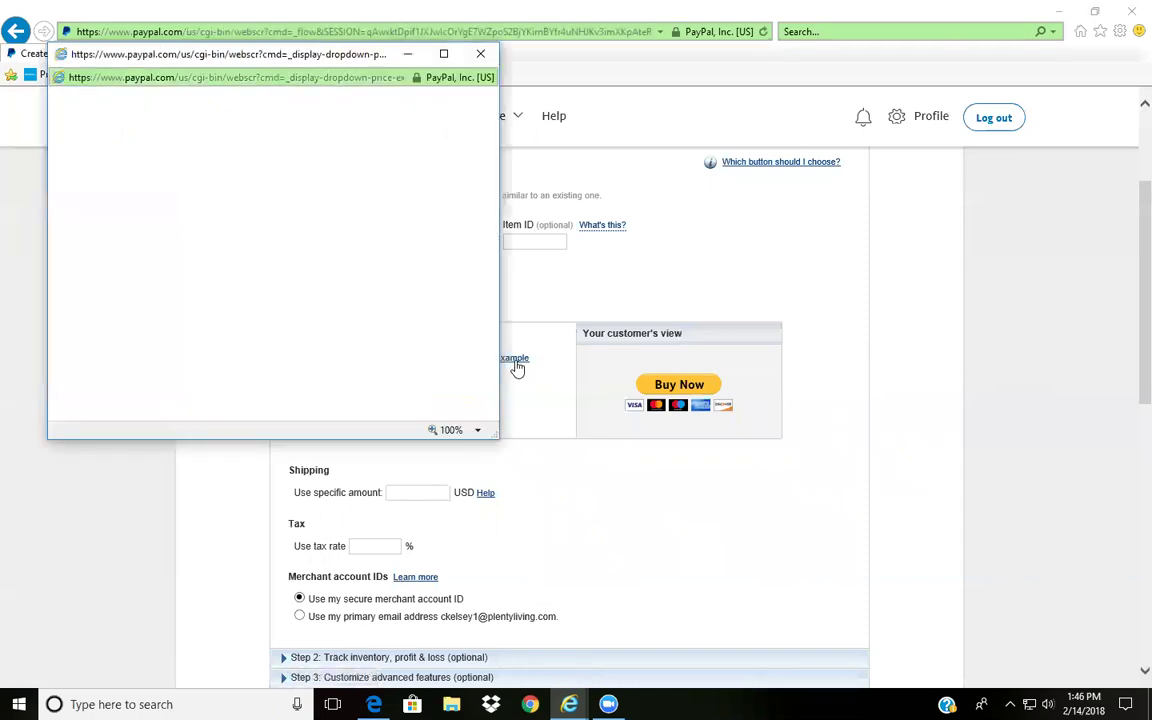
pyautogui.click(131, 210)
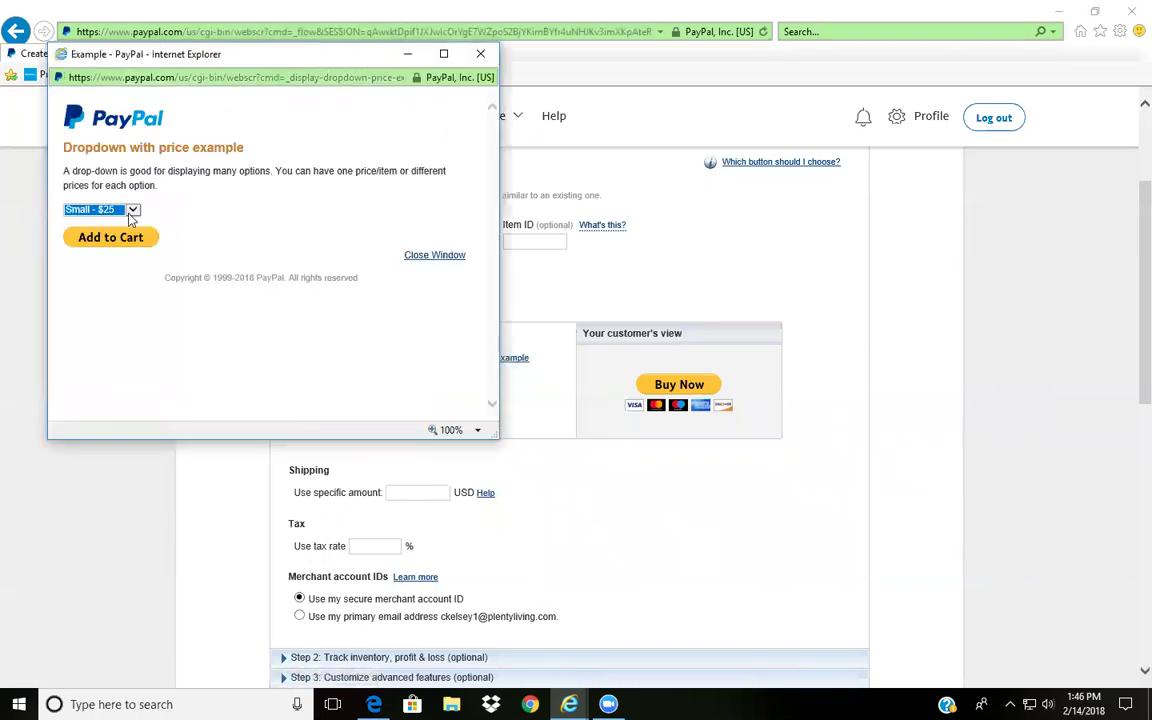
pyautogui.click(224, 239)
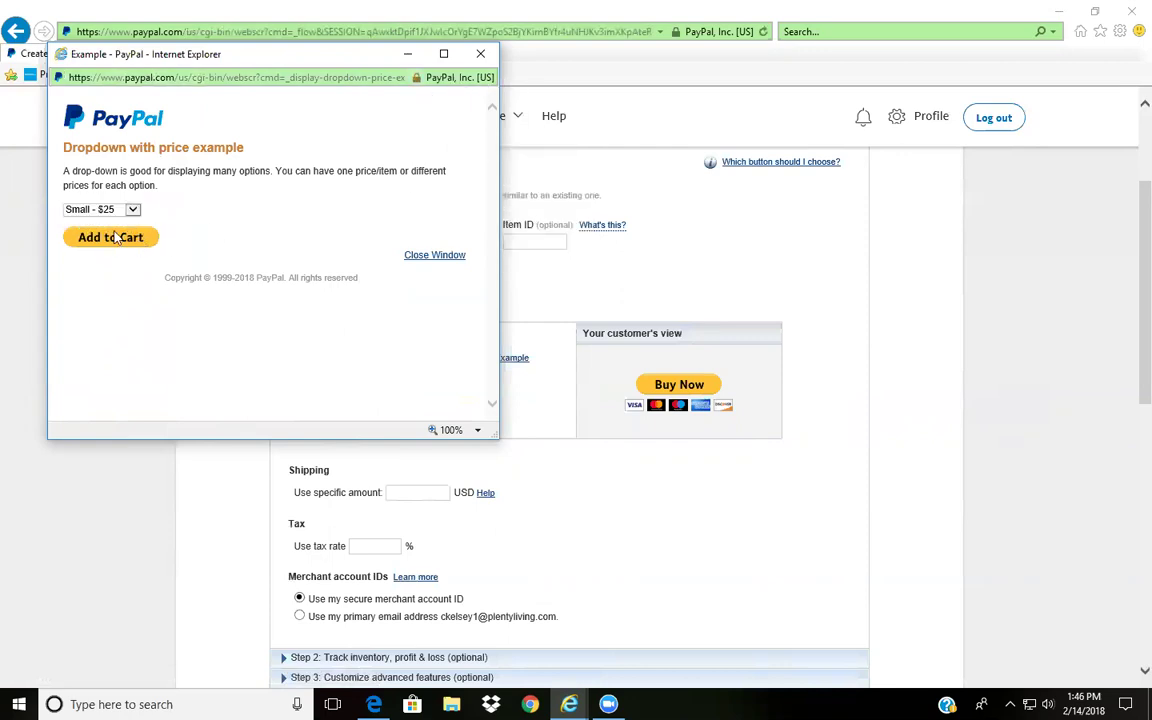
pyautogui.click(480, 53)
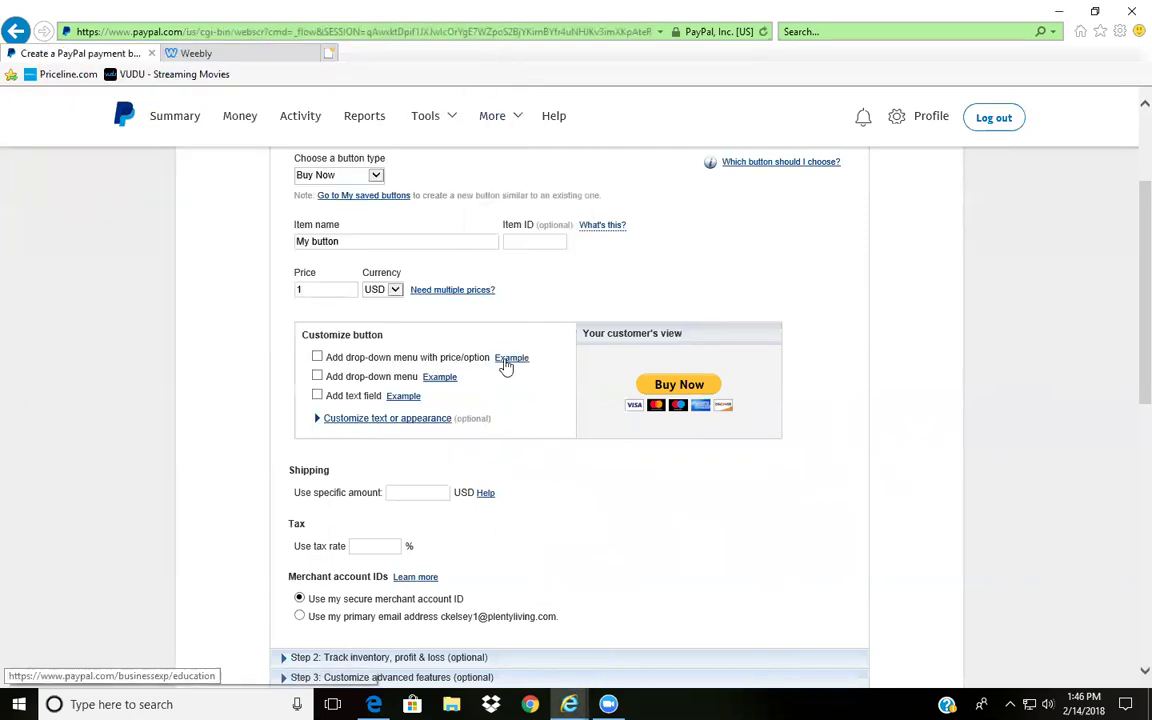
pyautogui.scroll(-1, 512, 450)
pyautogui.scroll(-1, 512, 431)
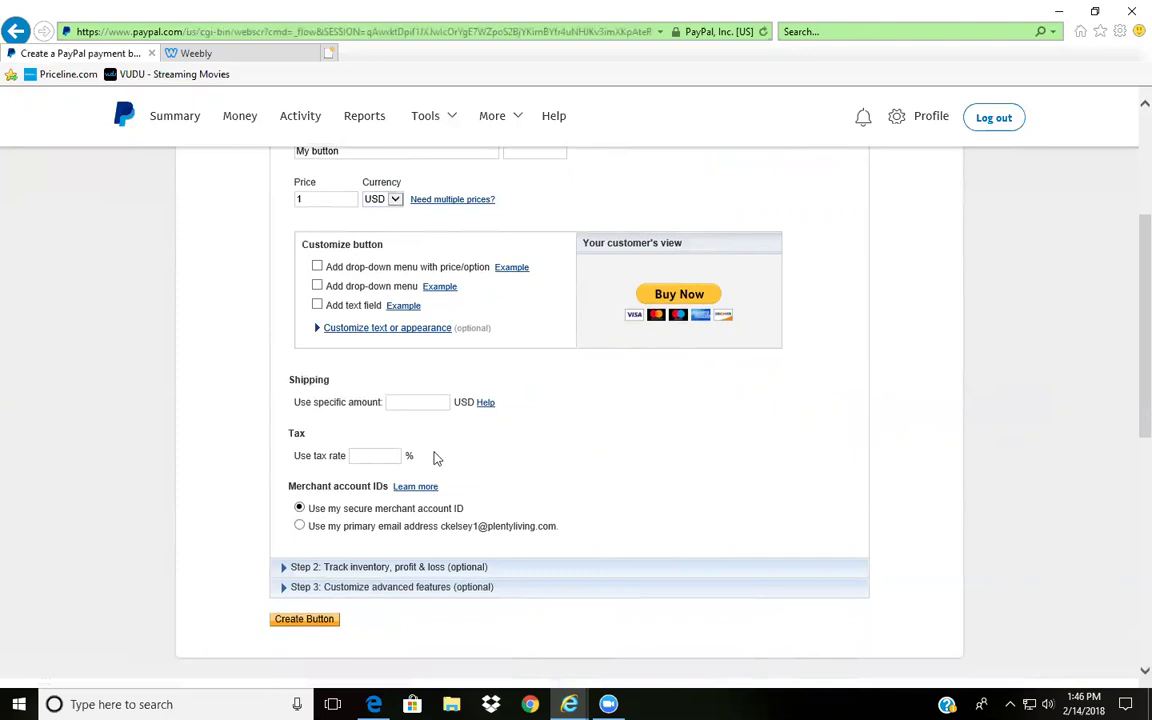
pyautogui.scroll(-1, 450, 445)
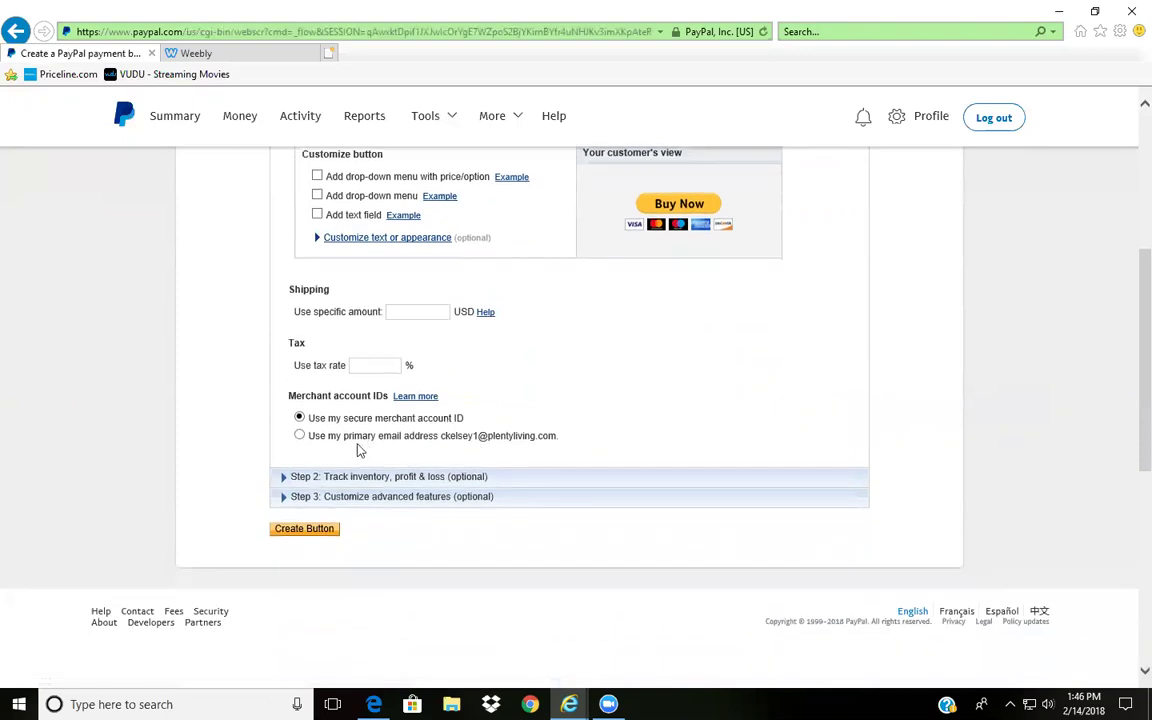
pyautogui.click(373, 477)
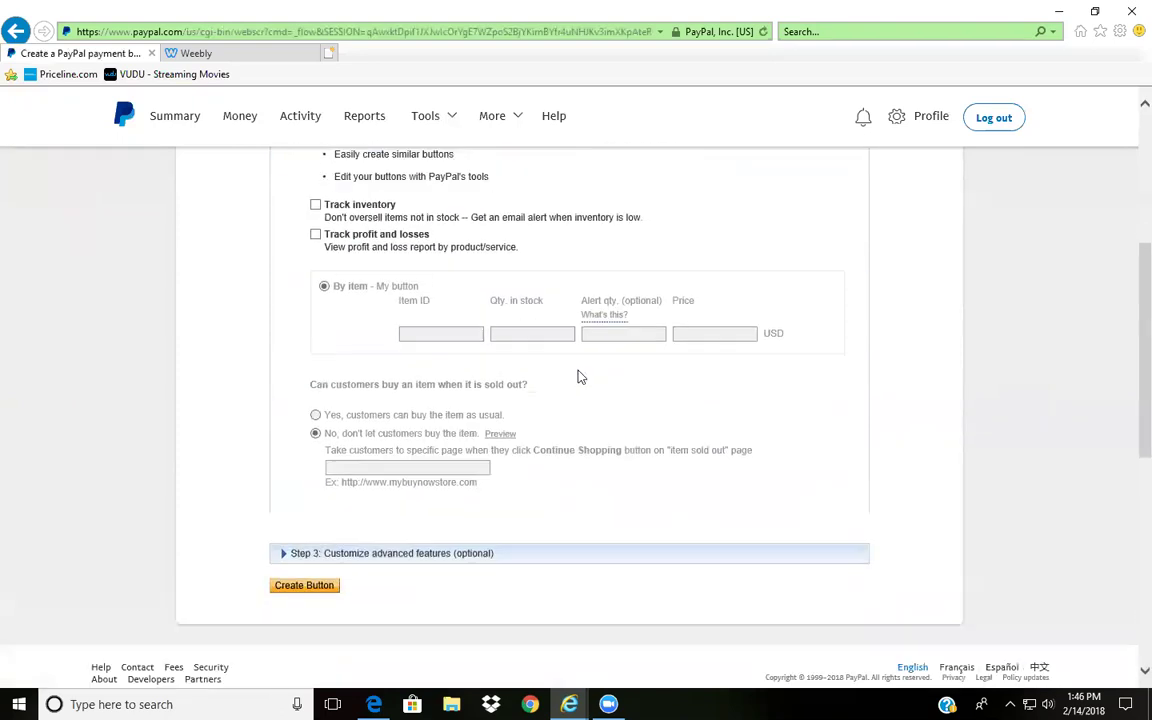
pyautogui.scroll(3, 578, 377)
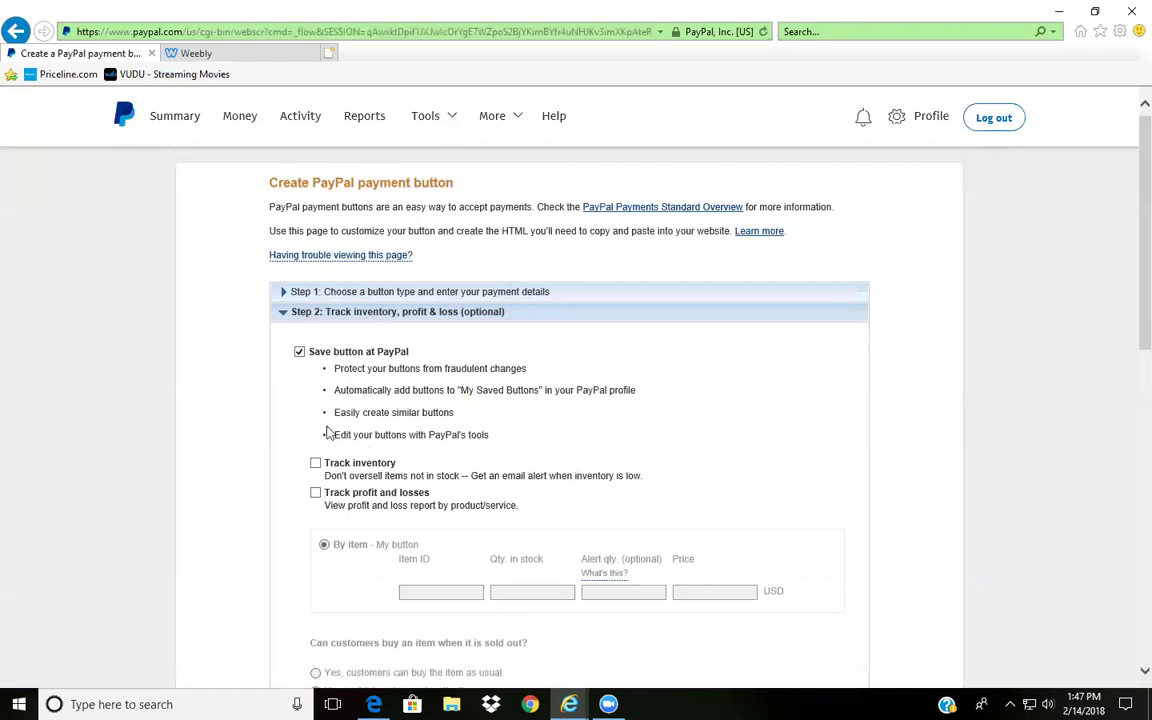
pyautogui.scroll(-1, 328, 432)
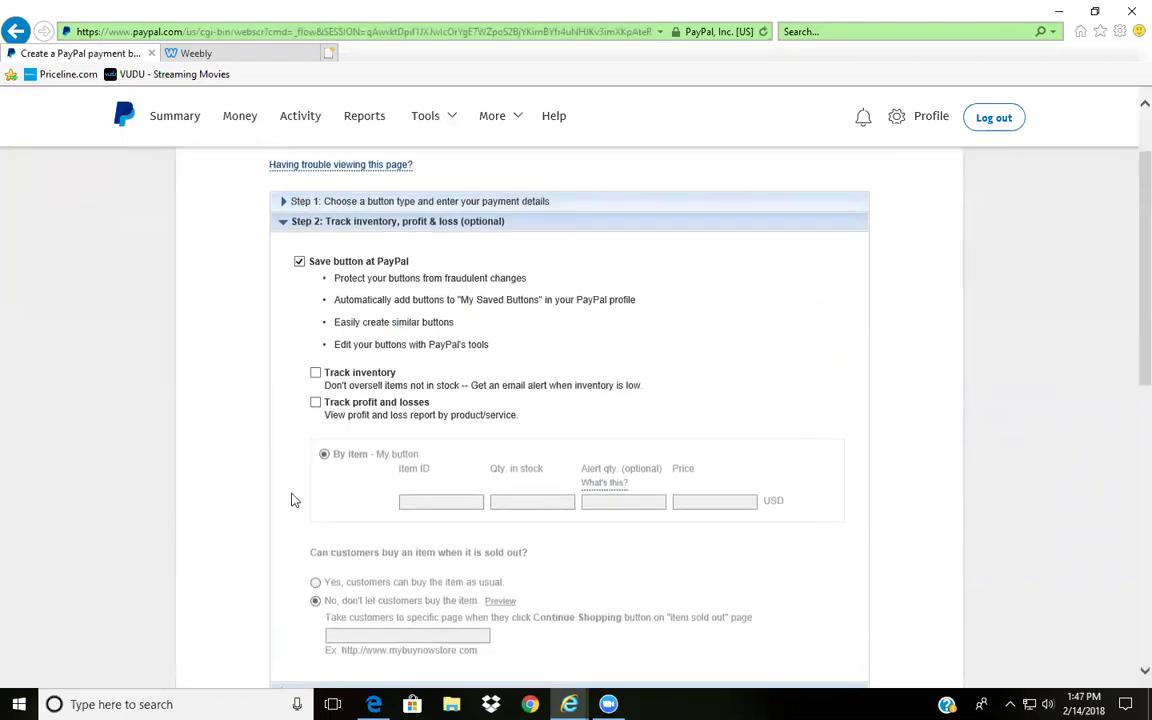
pyautogui.scroll(-2, 311, 373)
pyautogui.scroll(2, 334, 340)
pyautogui.scroll(-1, 607, 287)
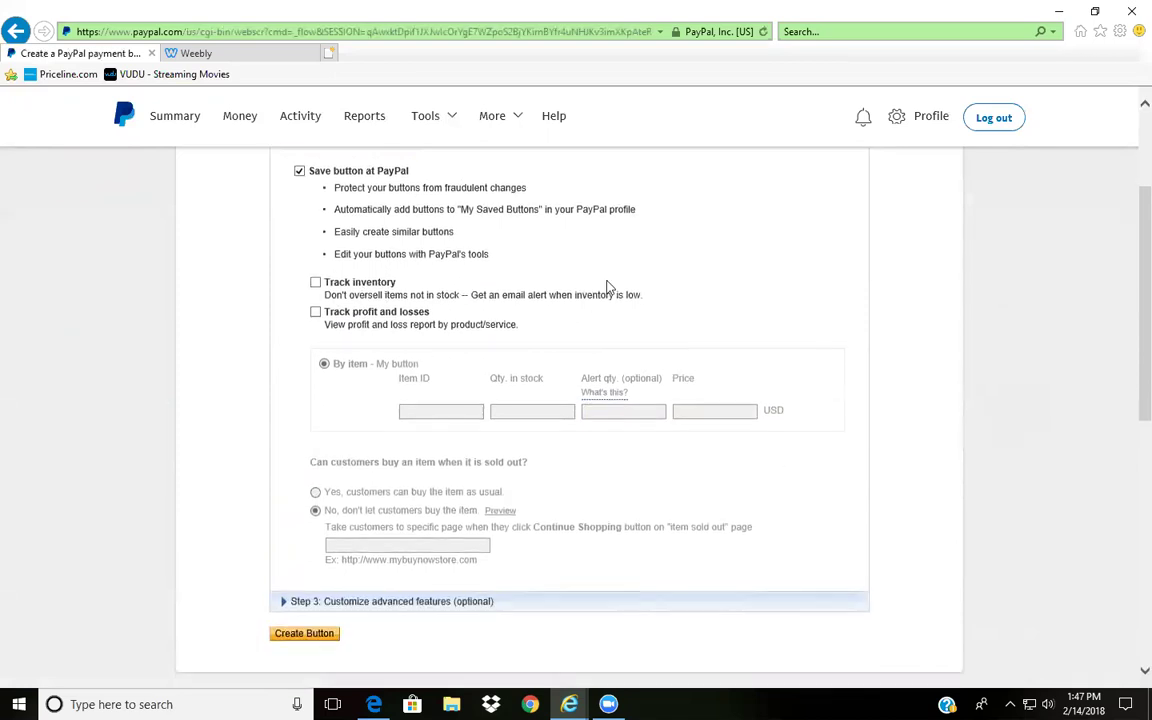
# Step: Expand 'Step 3: Customize advanced features' and set the customer shipping address option to No
pyautogui.click(296, 603)
pyautogui.scroll(-1, 785, 282)
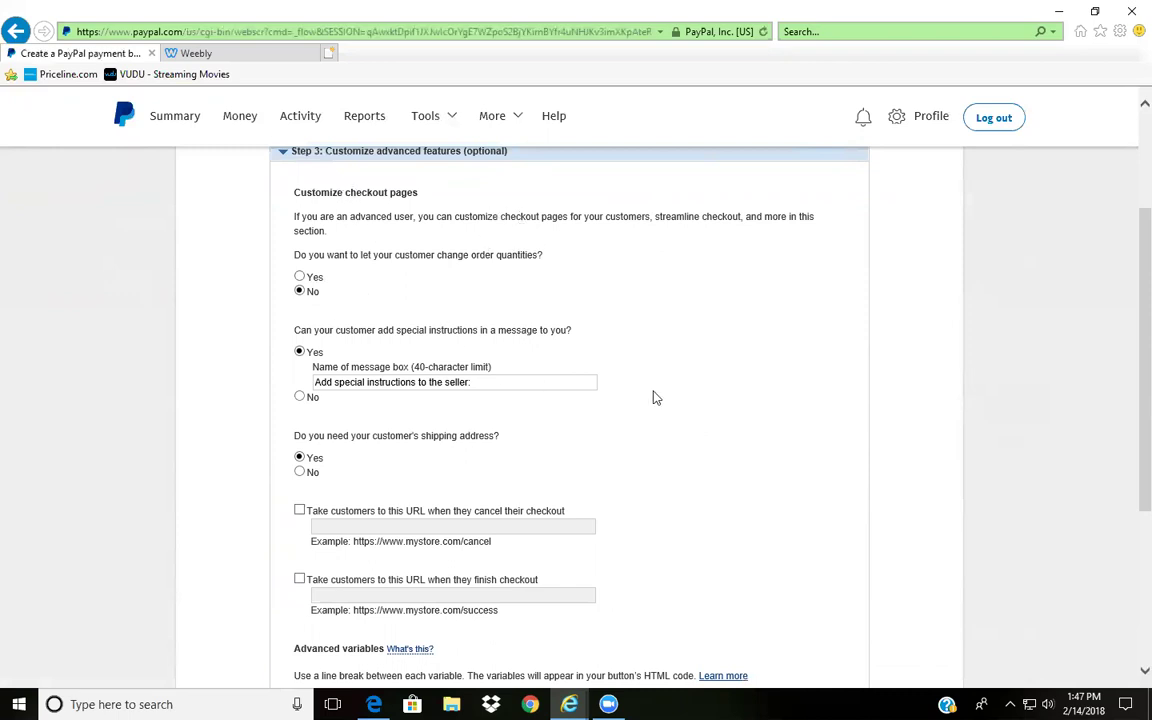
pyautogui.scroll(-2, 528, 466)
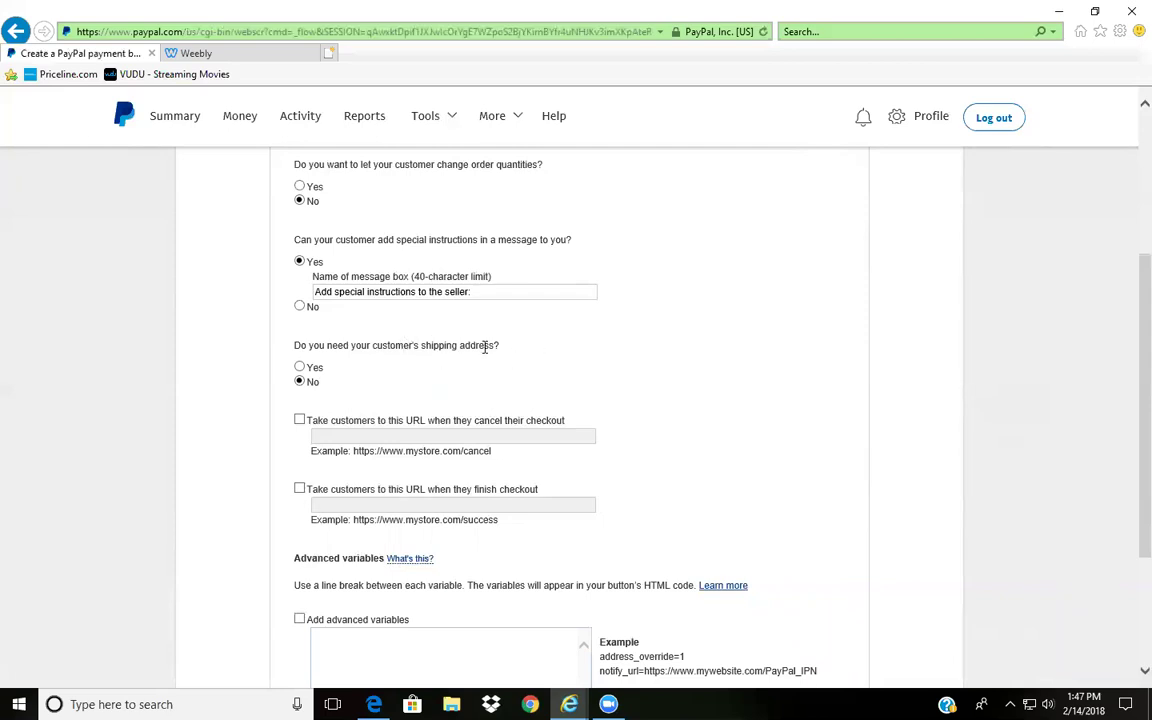
pyautogui.scroll(1, 630, 345)
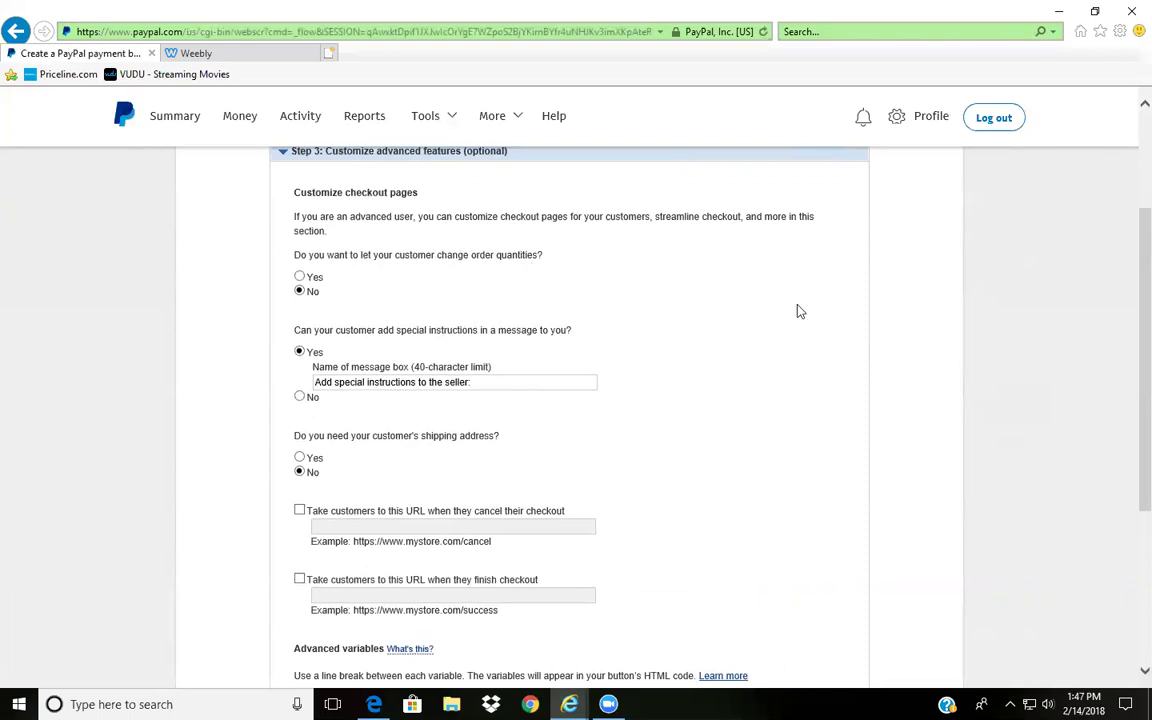
pyautogui.scroll(-3, 658, 330)
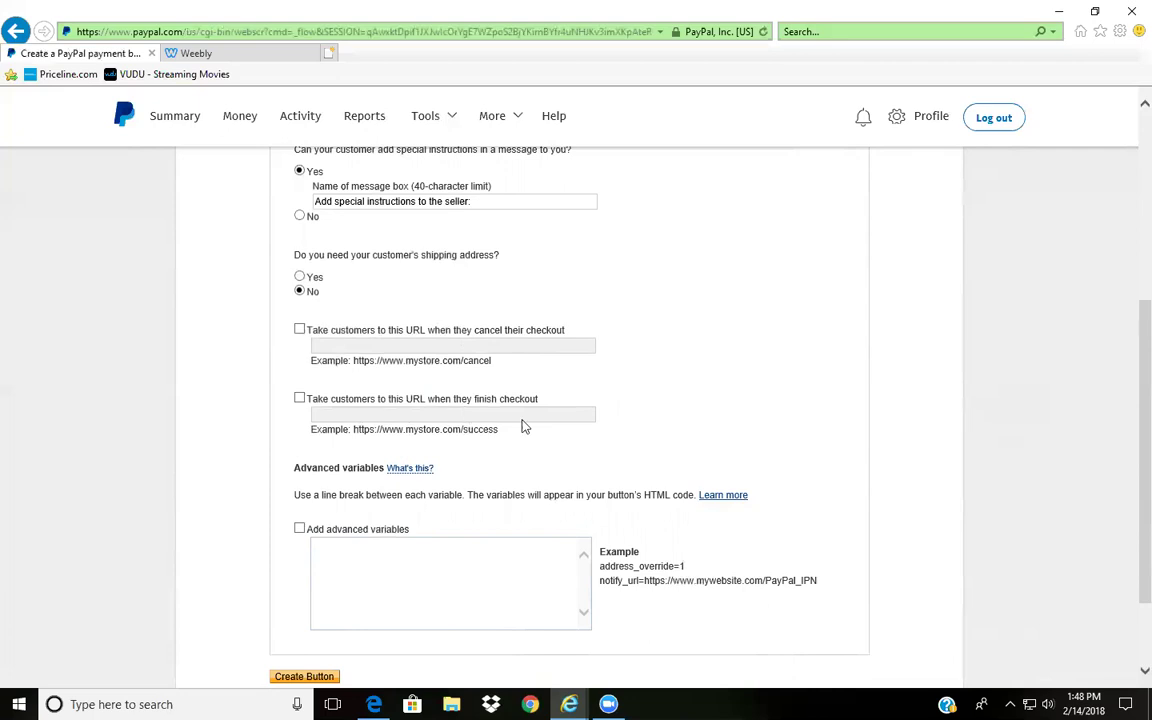
pyautogui.scroll(-2, 571, 424)
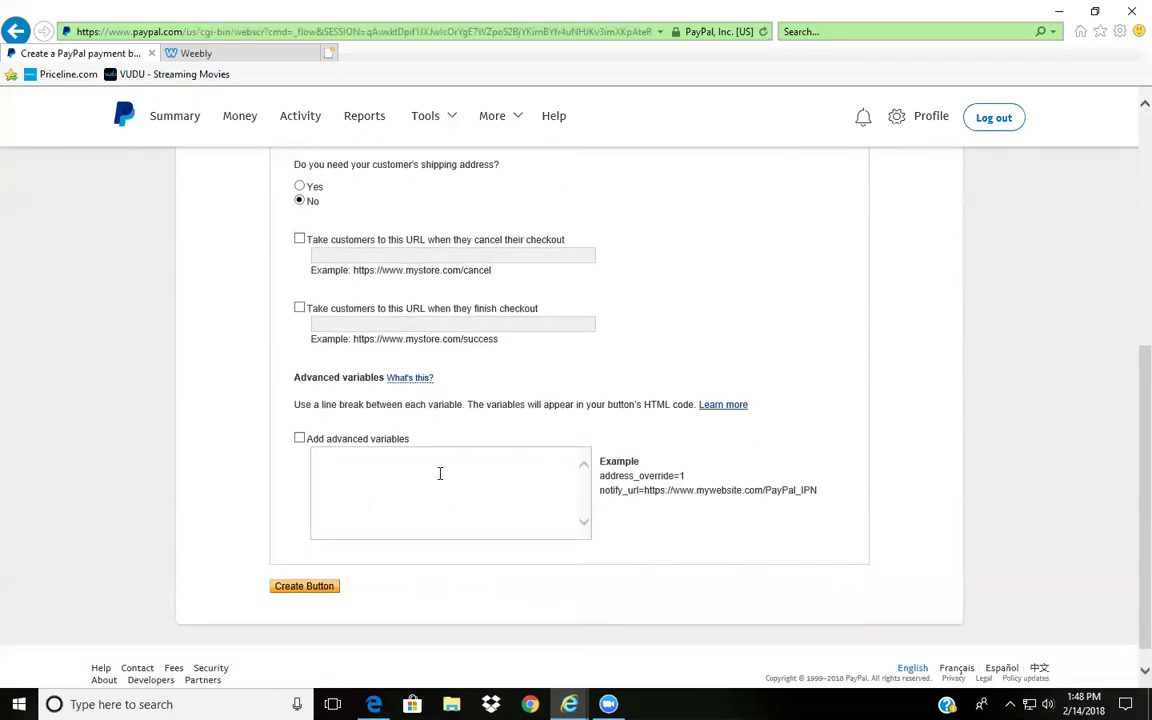
# Step: Create the Buy Now button, dismiss the autocomplete bar, and select all of its Website code
pyautogui.click(329, 590)
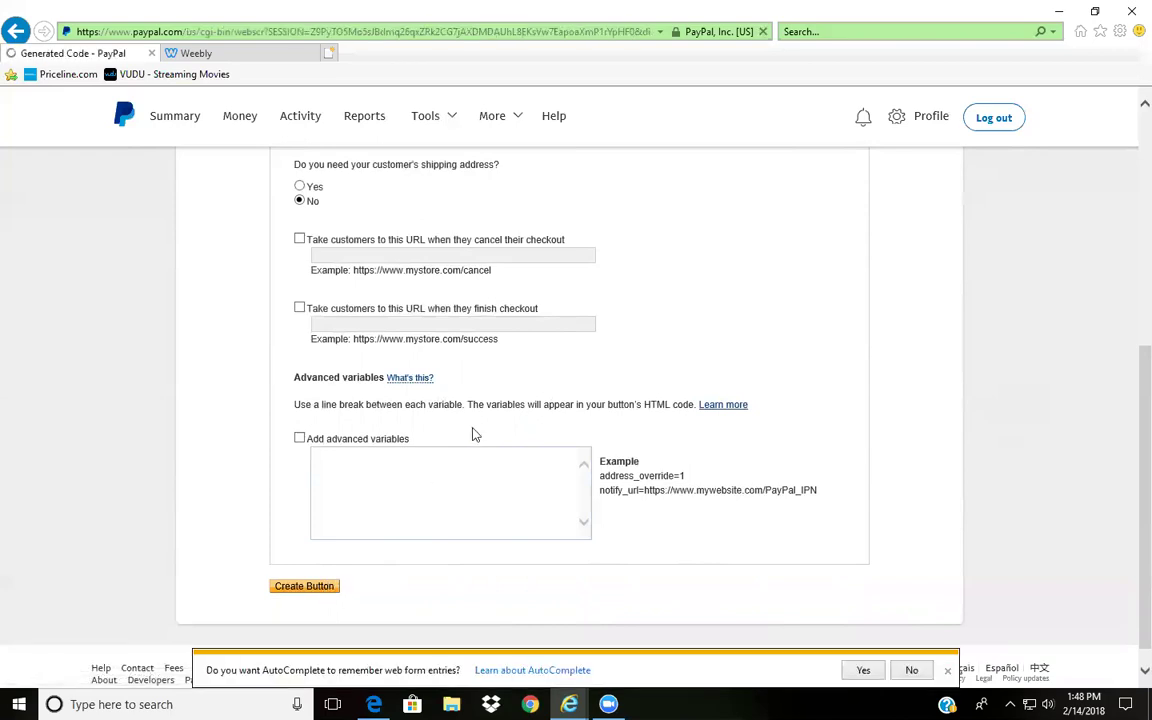
pyautogui.scroll(-2, 673, 381)
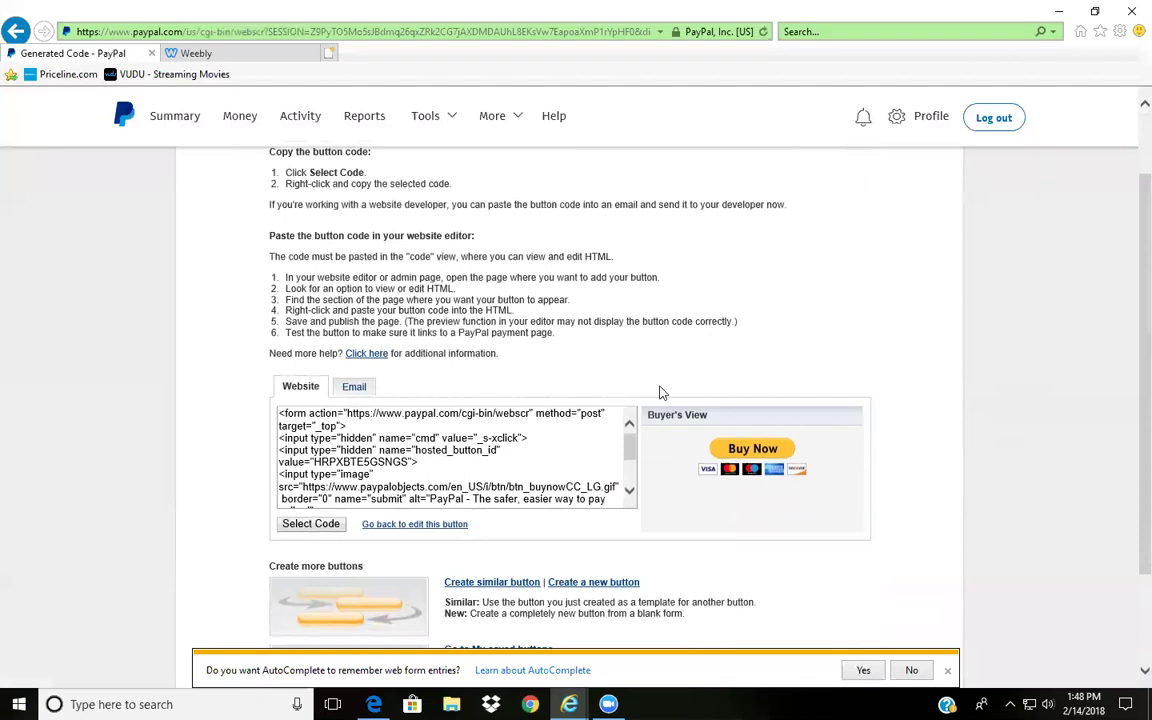
pyautogui.click(947, 670)
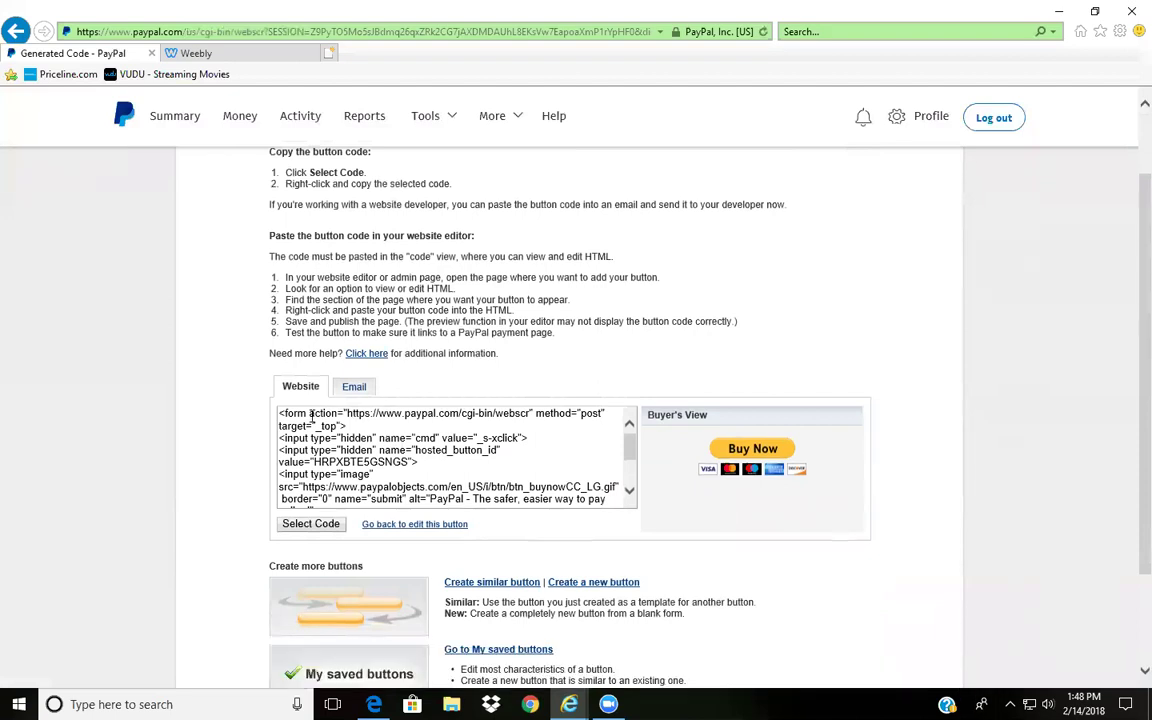
pyautogui.moveTo(281, 418); pyautogui.dragTo(600, 493)
pyautogui.hotkey('ctrl', 'c')
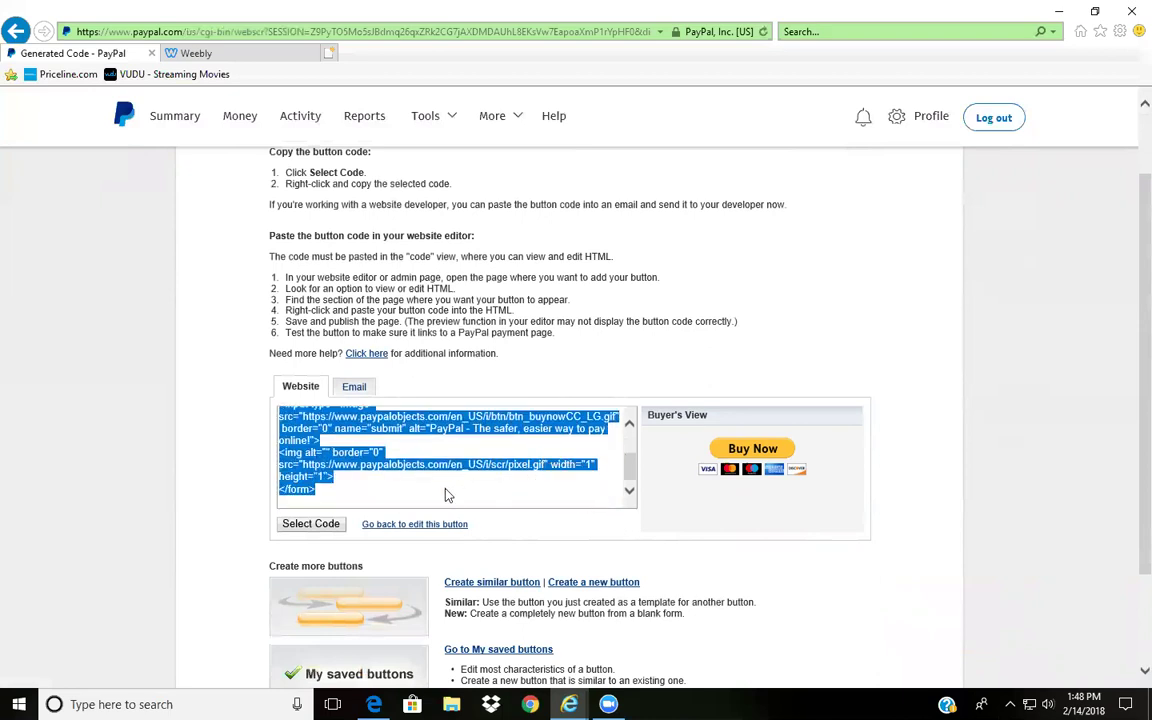
pyautogui.scroll(5, 566, 455)
pyautogui.scroll(-5, 572, 456)
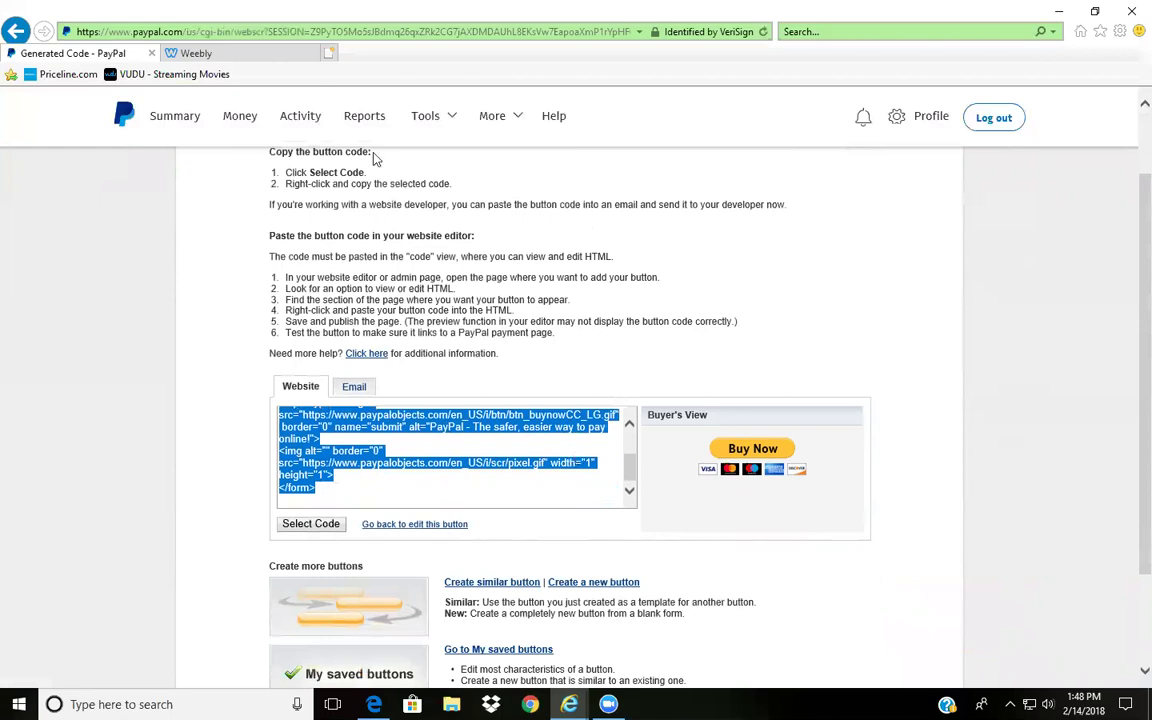
# Step: In the Weebly editor, place an Embed Code element below the K-LOVE Learn More button
pyautogui.click(268, 57)
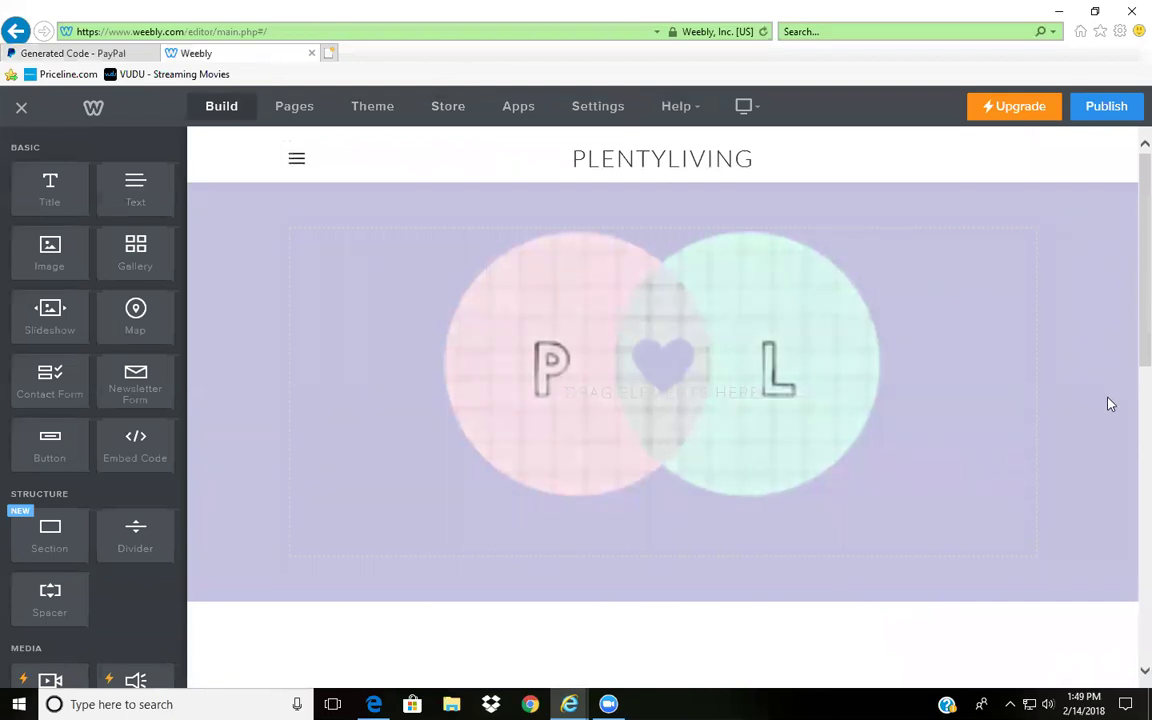
pyautogui.scroll(-1, 1068, 300)
pyautogui.scroll(1, 1060, 438)
pyautogui.scroll(-10, 1080, 427)
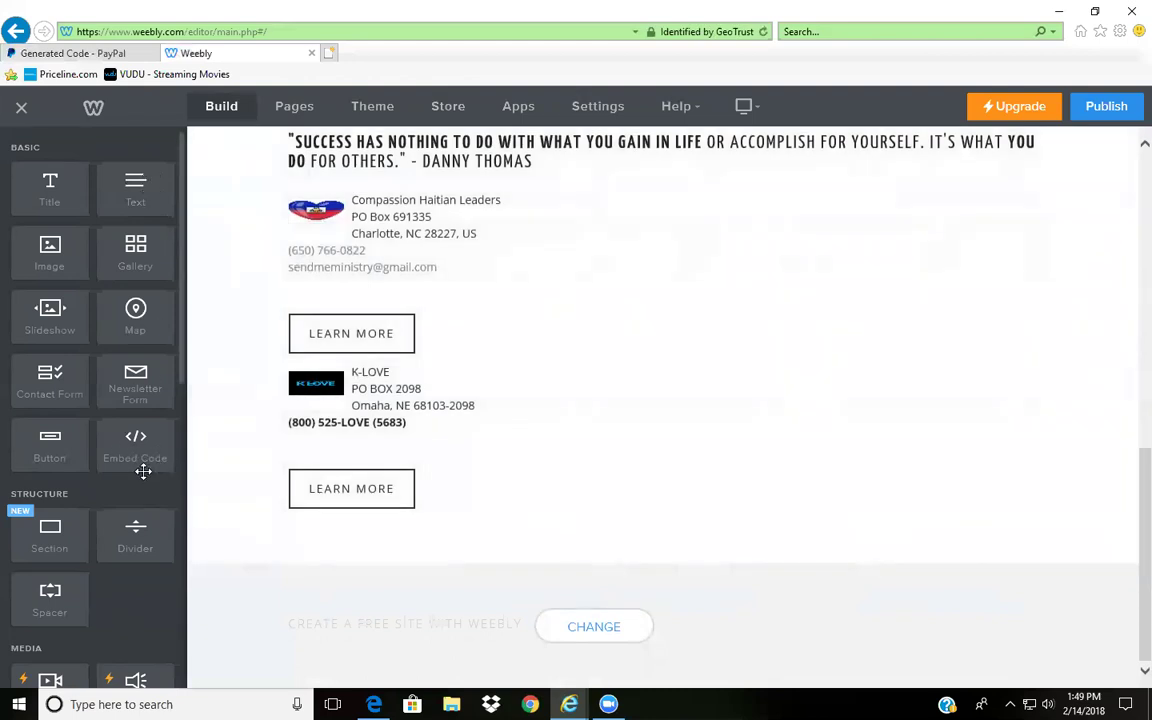
pyautogui.moveTo(133, 449); pyautogui.dragTo(527, 519)
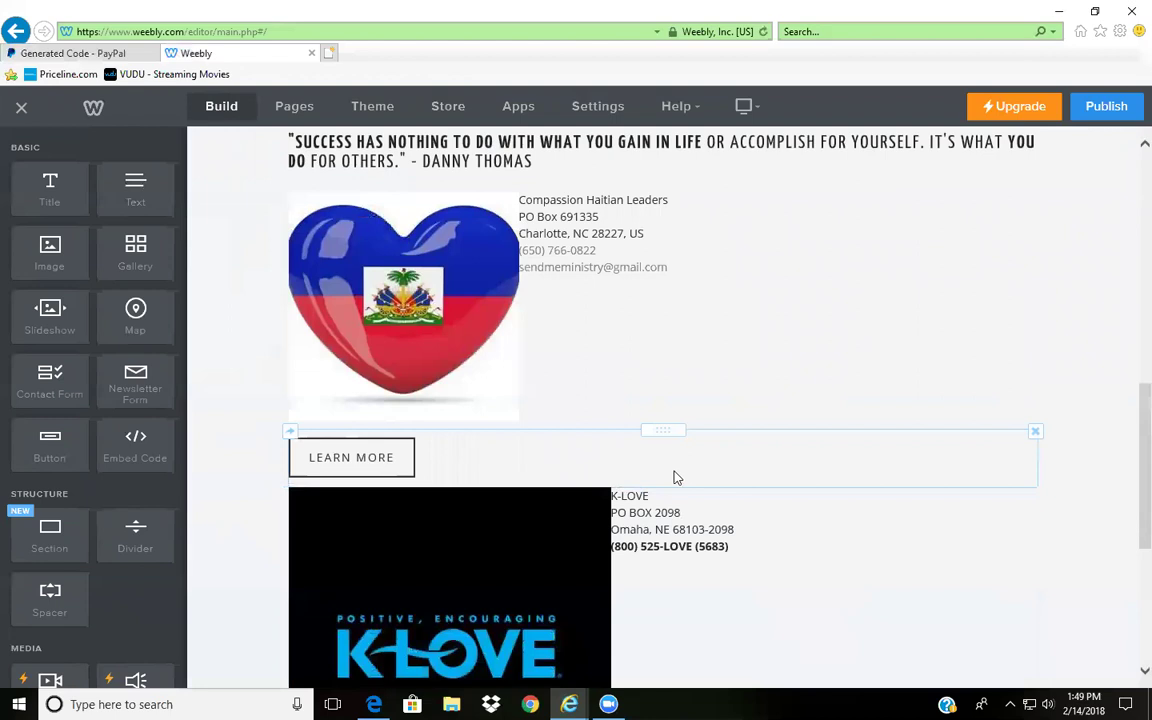
pyautogui.scroll(-4, 717, 480)
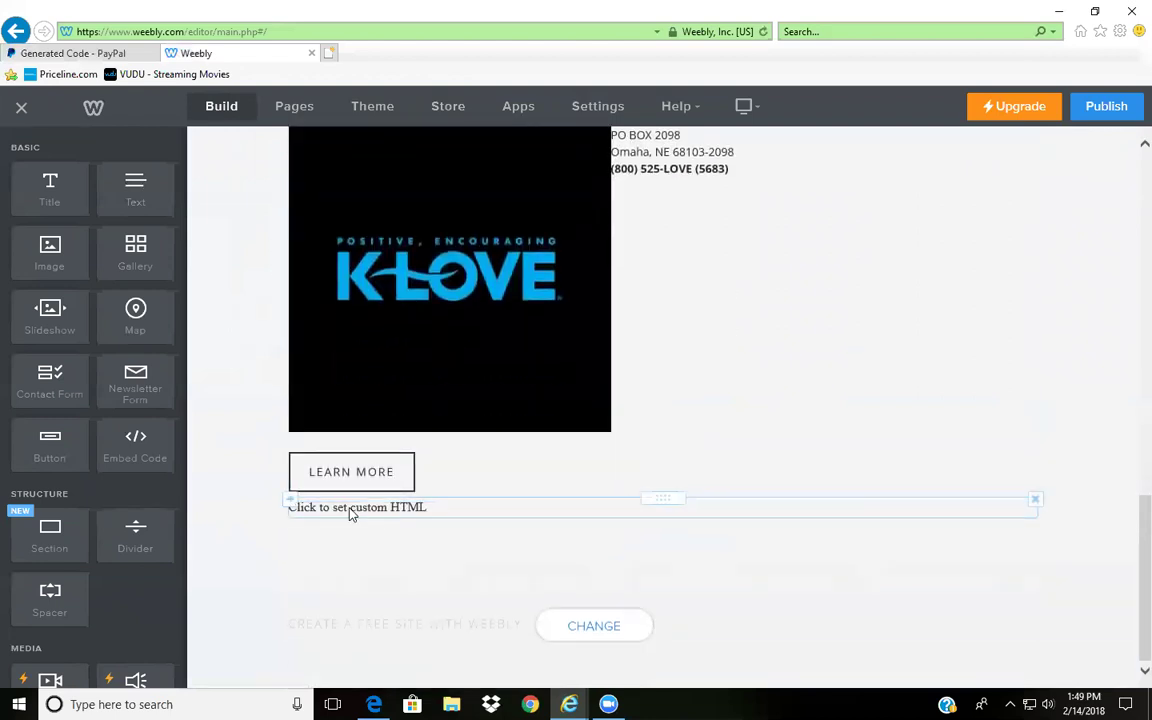
# Step: Centre the Embed Code block and replace its placeholder with the pasted PayPal button code
pyautogui.click(437, 515)
pyautogui.click(730, 327)
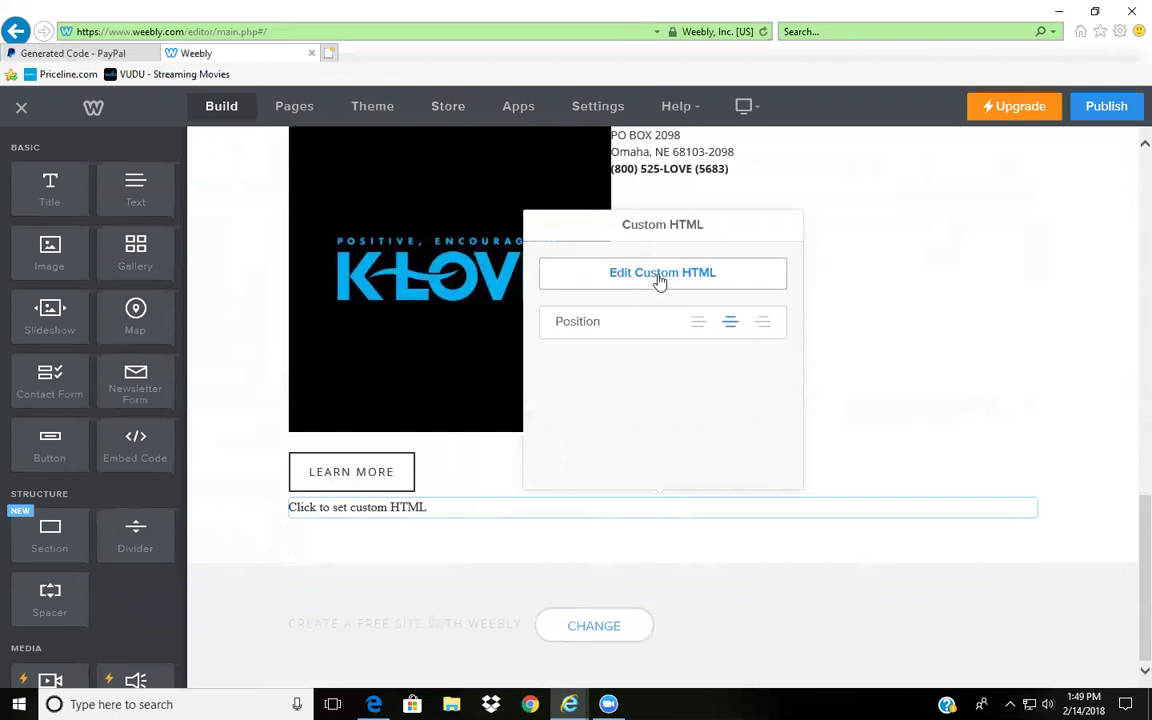
pyautogui.click(660, 273)
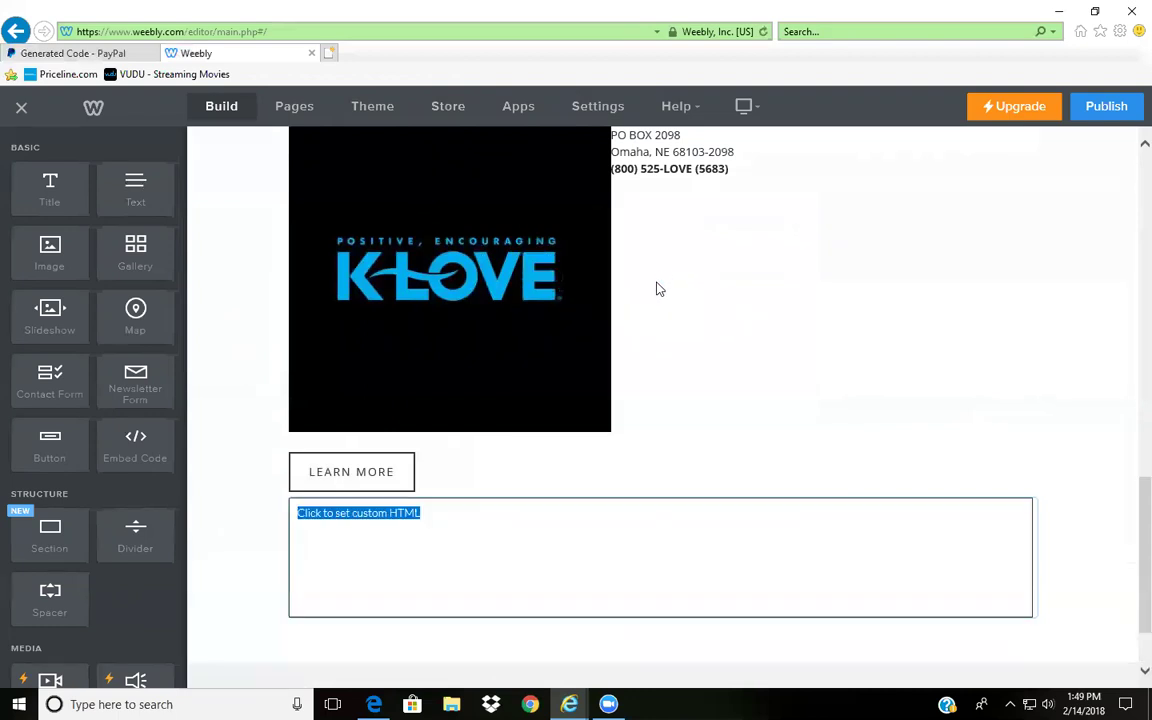
pyautogui.press('BackSpace')
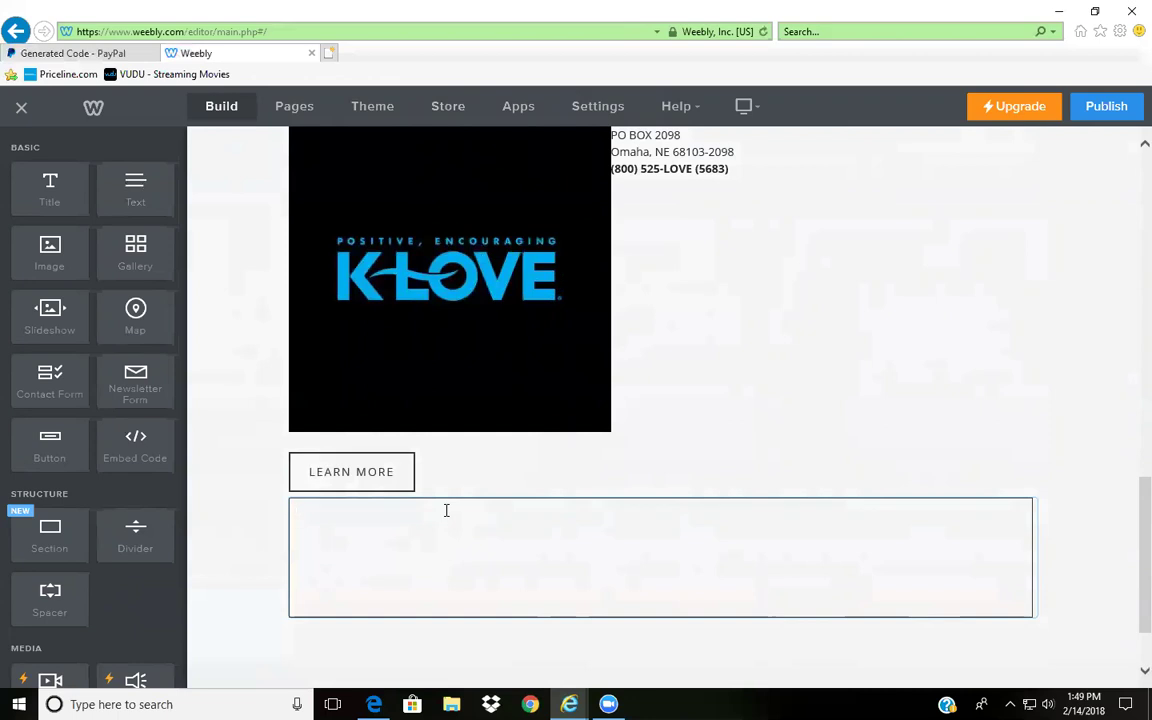
pyautogui.hotkey('ctrl', 'v')
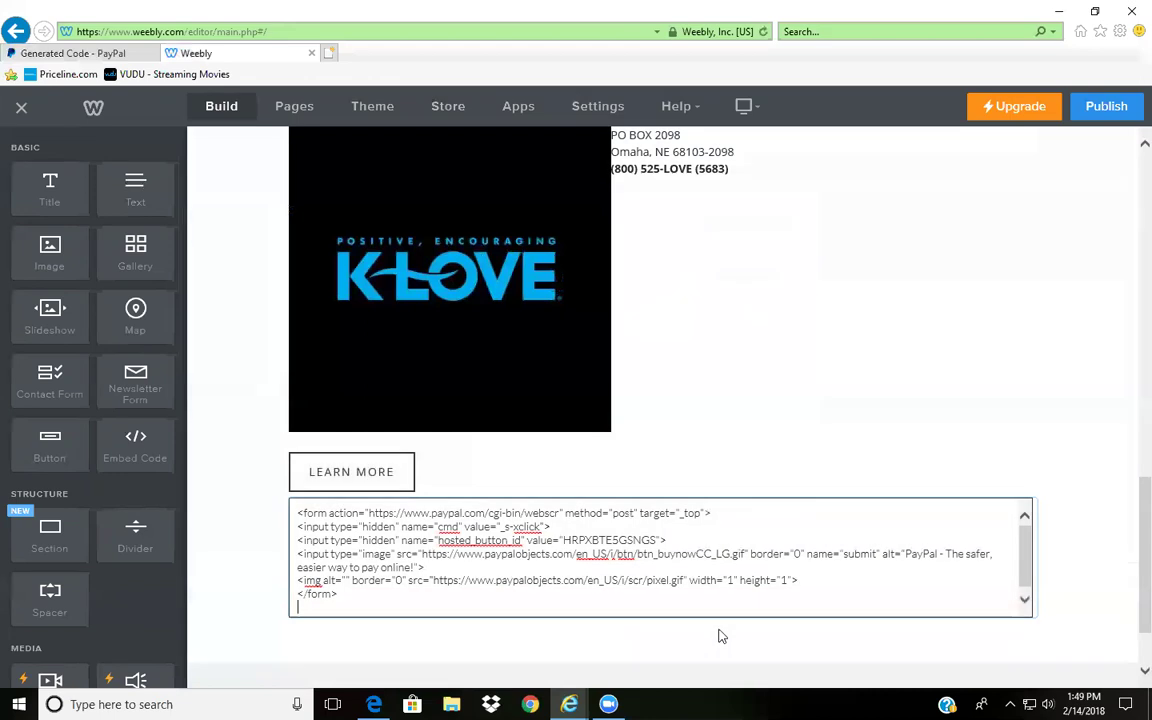
pyautogui.scroll(2, 990, 592)
pyautogui.scroll(-3, 1039, 535)
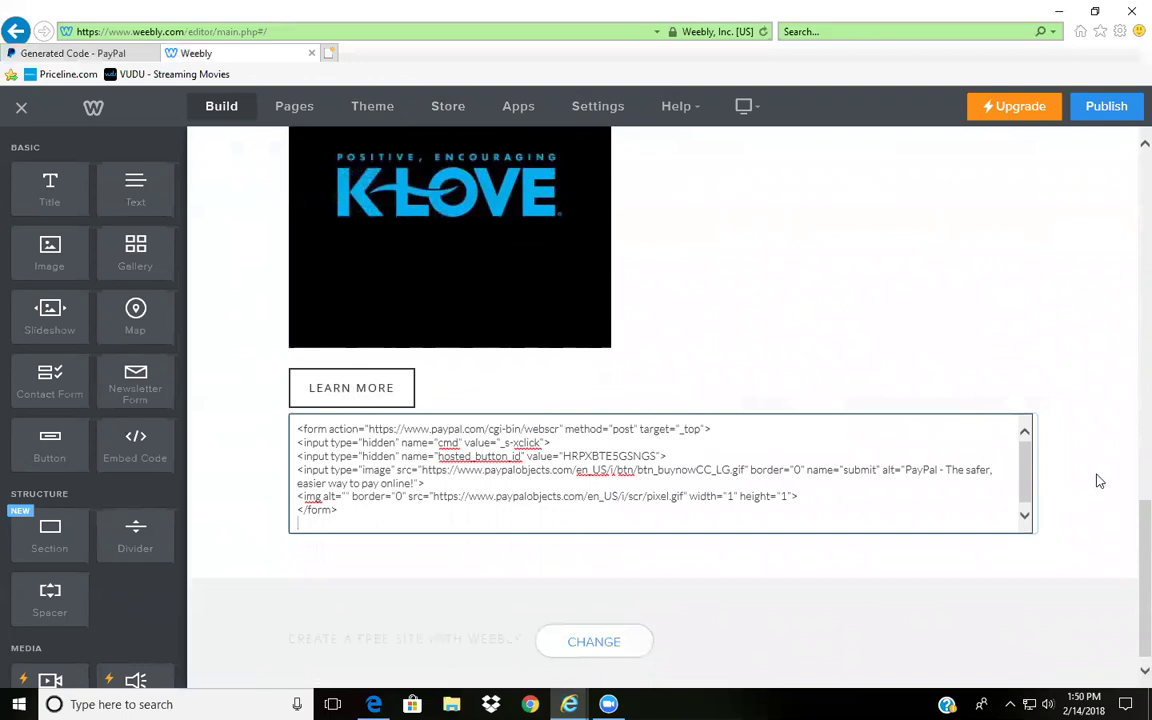
pyautogui.click(1099, 481)
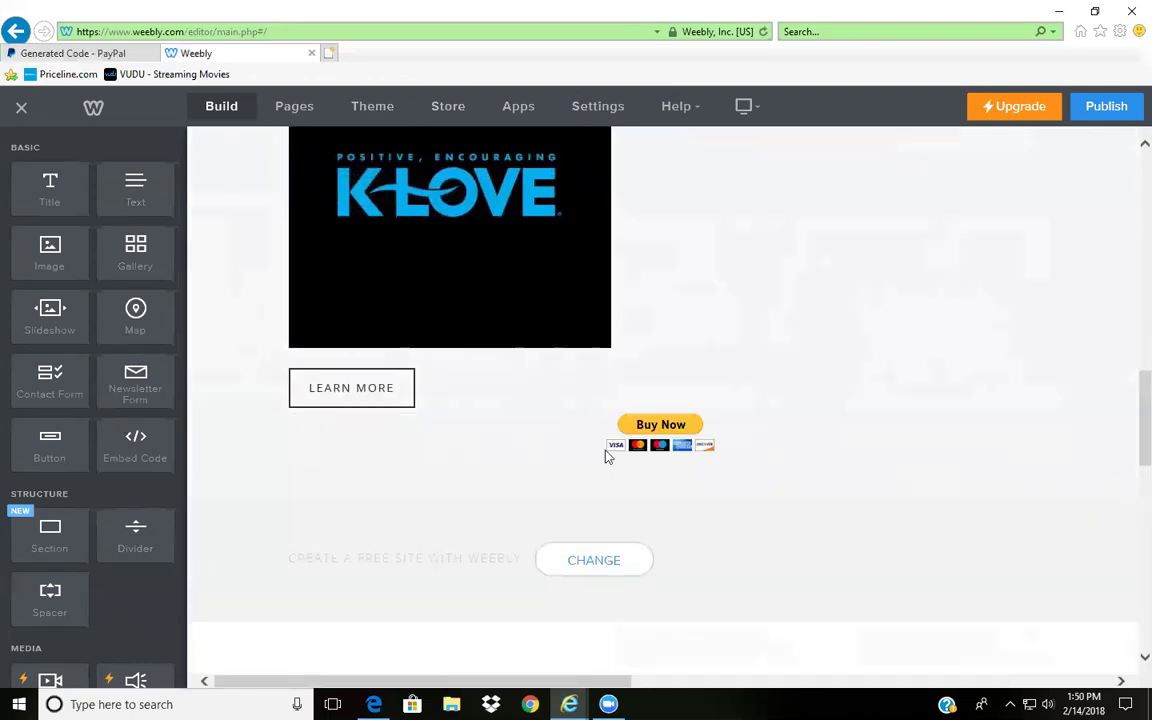
pyautogui.scroll(1, 609, 453)
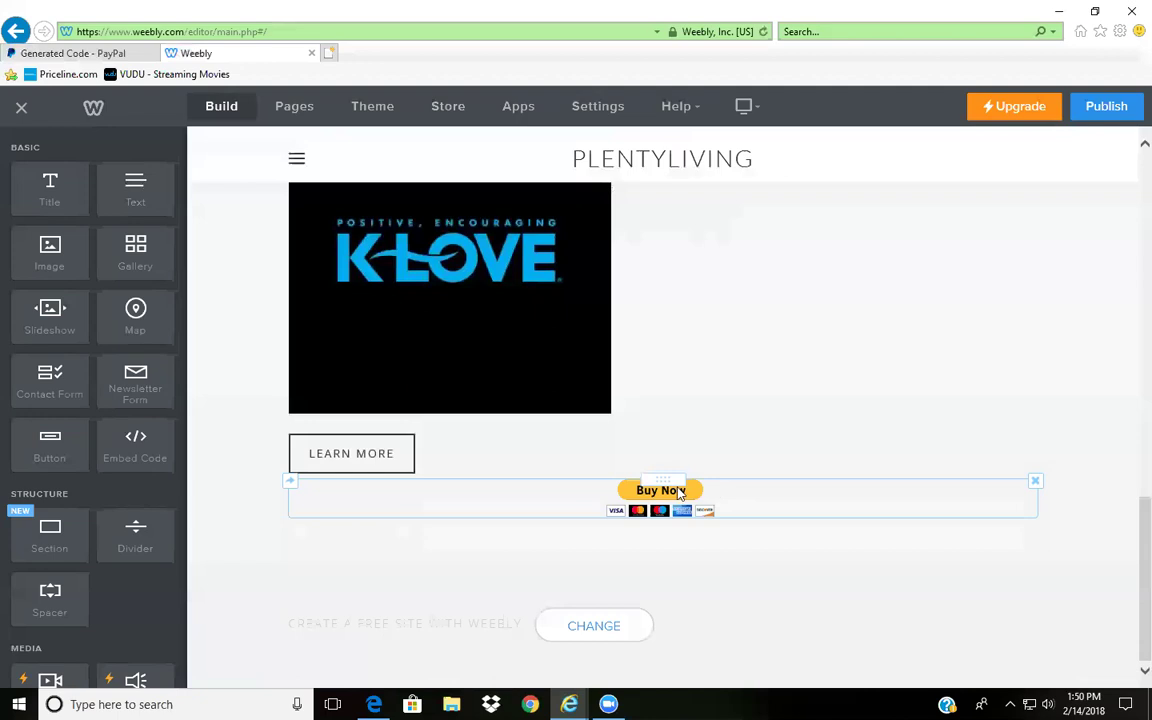